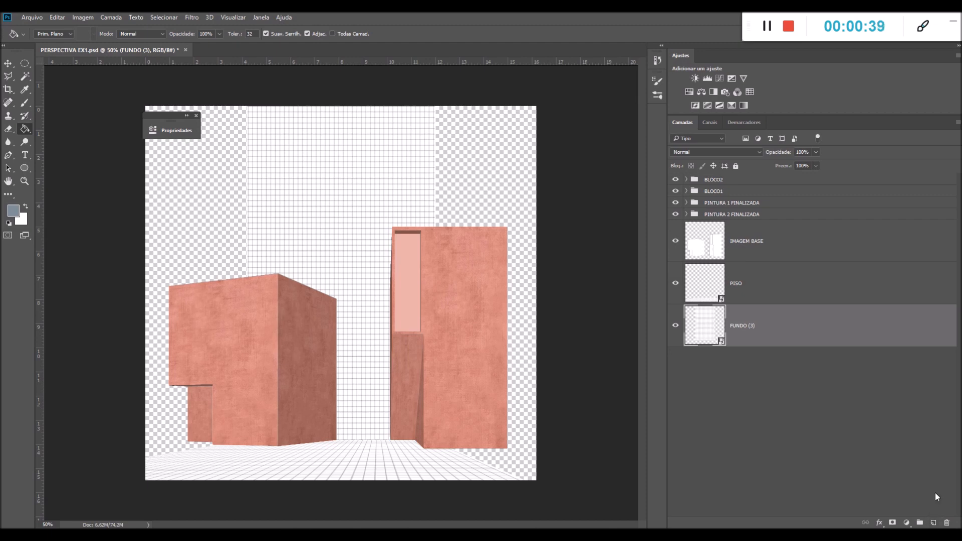
Create a new layer named FUNDO AZUL and place it below the FUNDO (3) layer
left_click(934, 523)
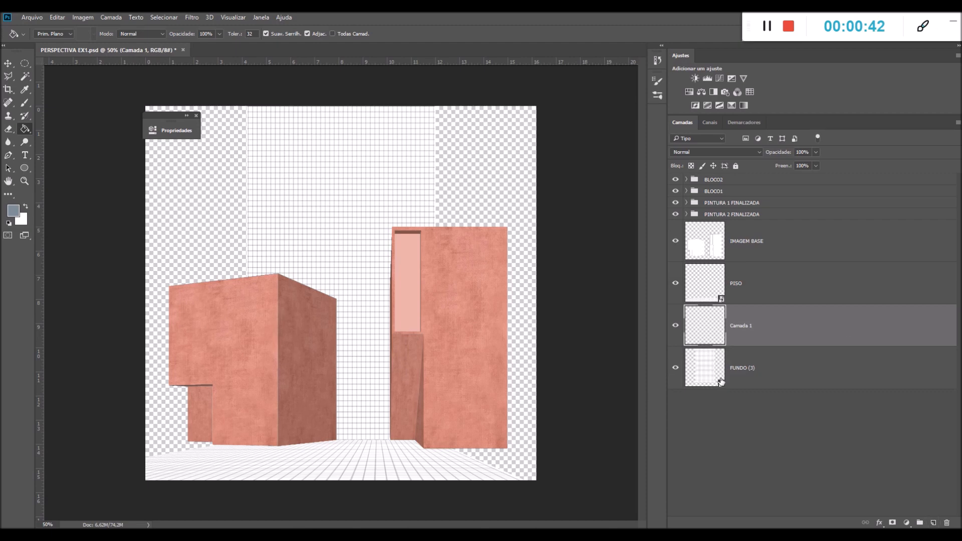
double_click(740, 326)
type("FUNDO AZUL")
key("Return")
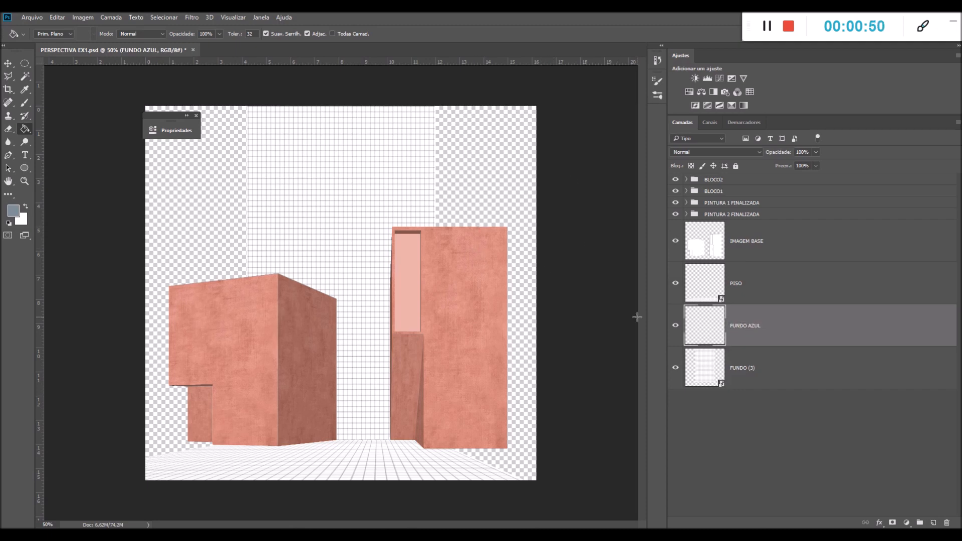
left_click_drag(751, 329, 749, 390)
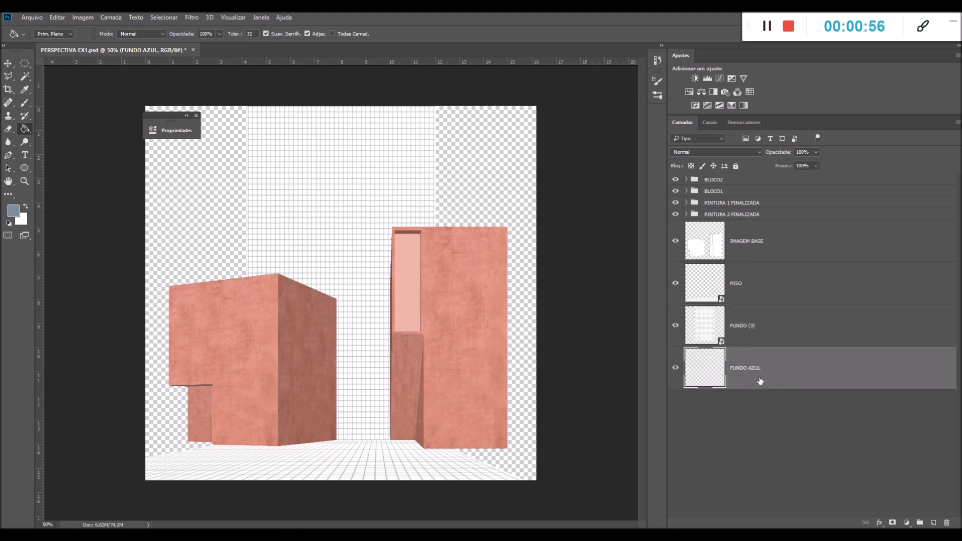
Confirm the blue-grey foreground color 808b95 and fill the FUNDO AZUL layer with it using the Paint Bucket
left_click(13, 211)
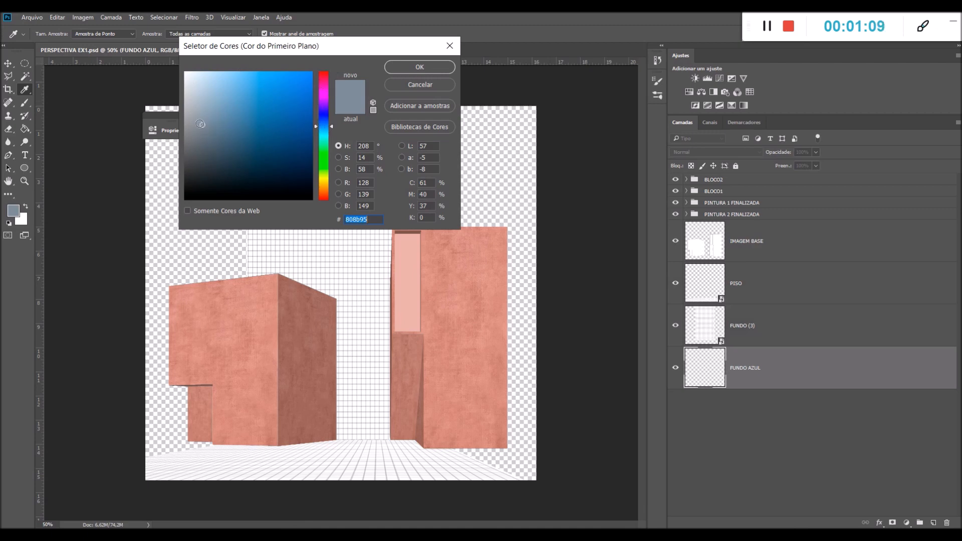
left_click(395, 67)
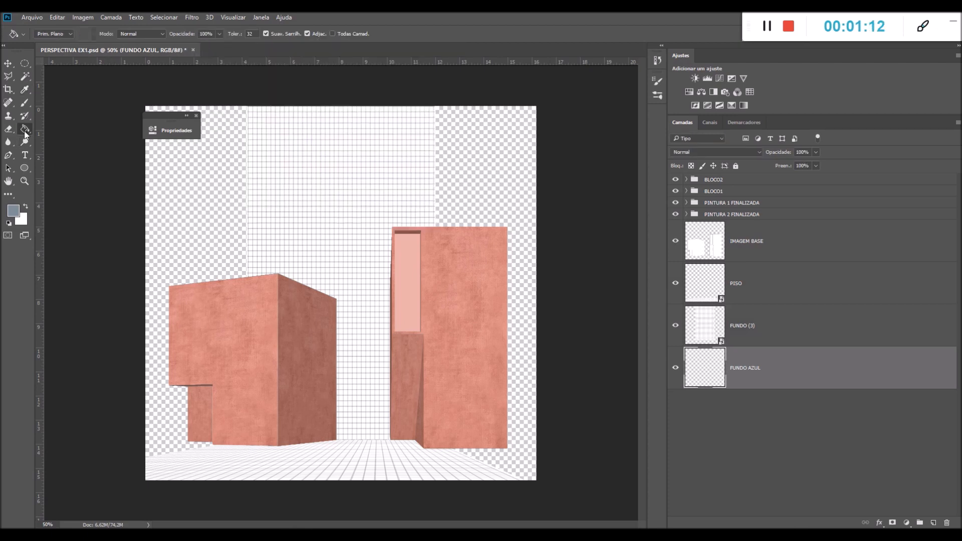
left_click(456, 158)
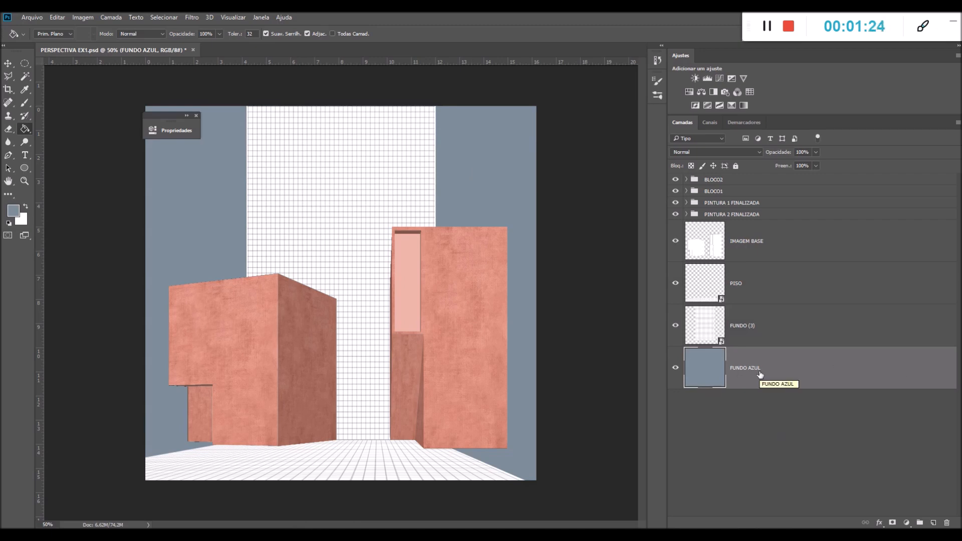
Toggle the PISO layer's visibility as a check and set the FUNDO (3) layer's blend mode to Dividir
left_click(687, 323)
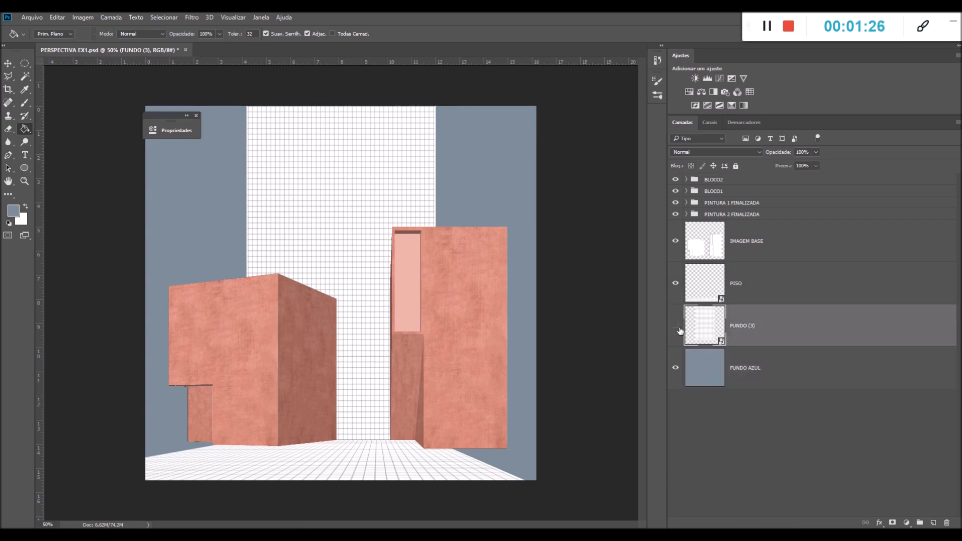
left_click(676, 327)
left_click(677, 284)
left_click(676, 284)
left_click(684, 153)
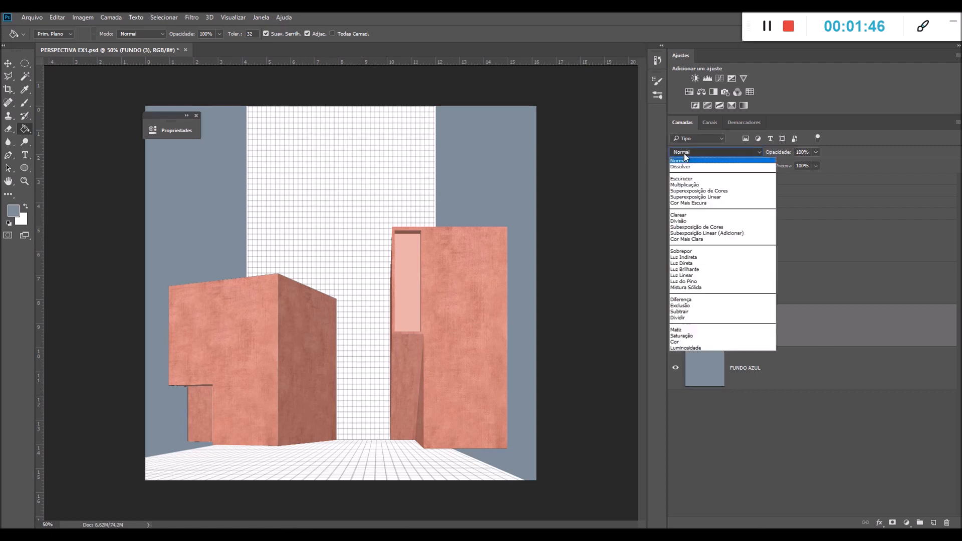
left_click(684, 318)
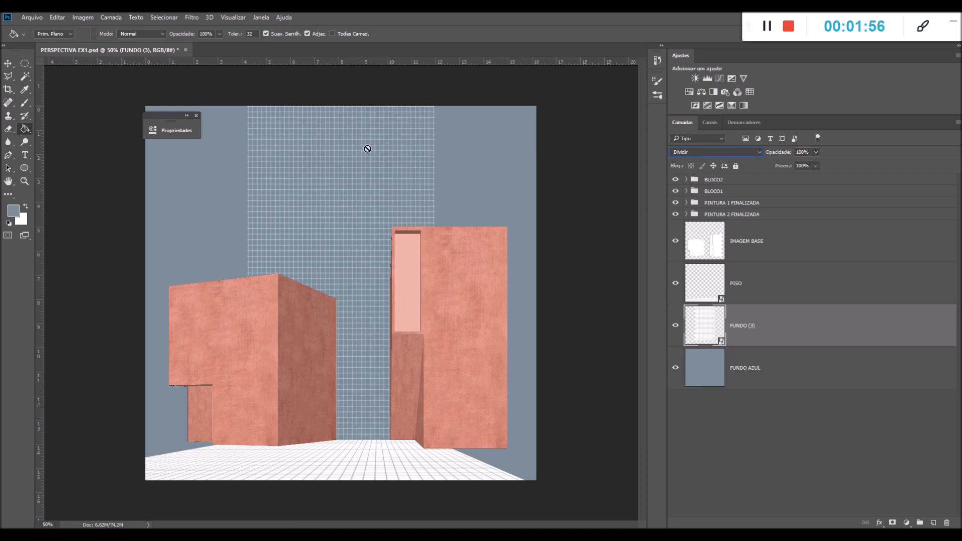
Set the PISO layer's blend mode to Dividir
left_click(772, 286)
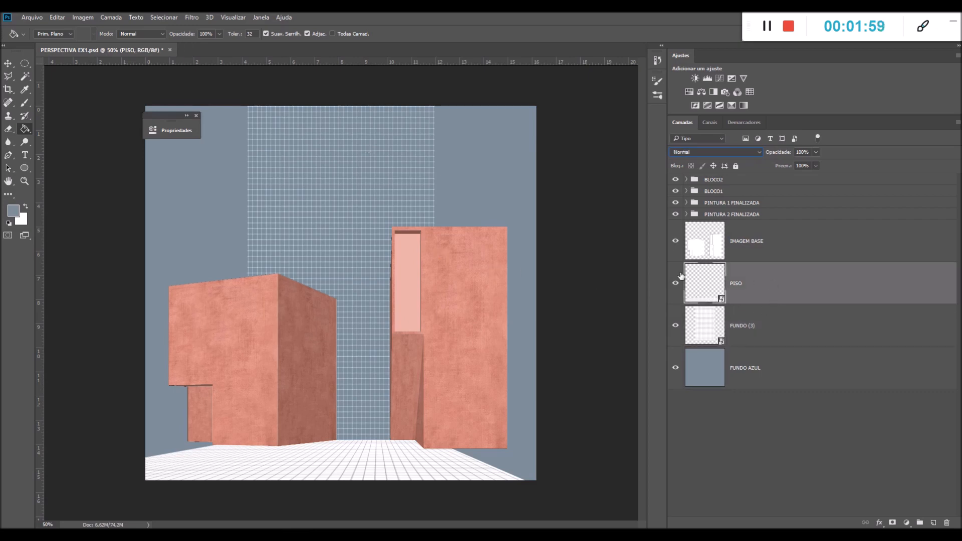
left_click(688, 151)
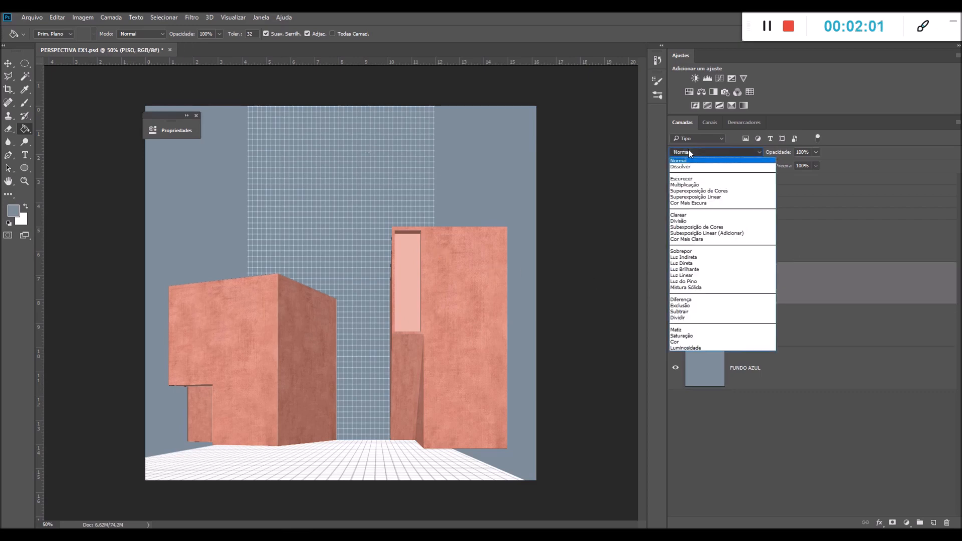
left_click(688, 318)
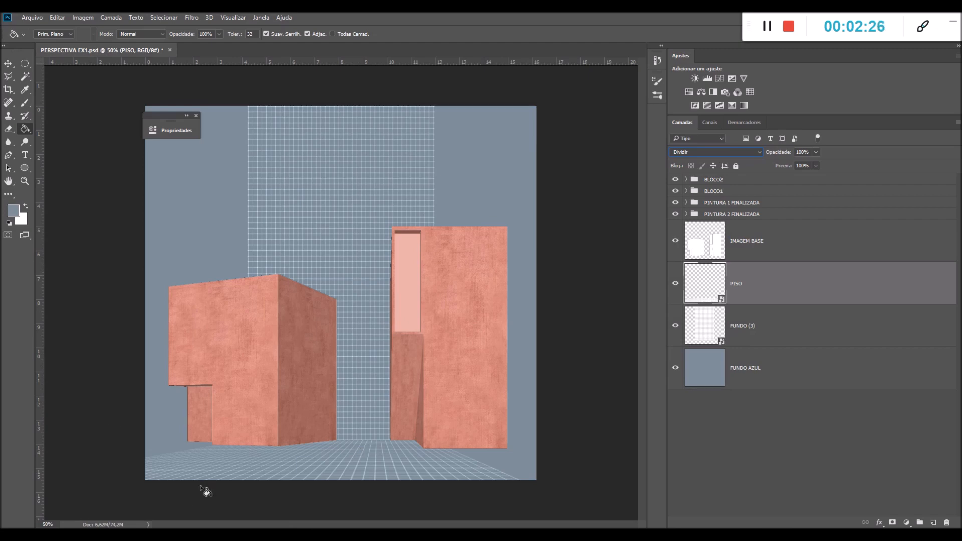
Switch to File Explorer and open the DETALHES folder inside INTRO > FG E VEGETAÇÃO
left_click(263, 535)
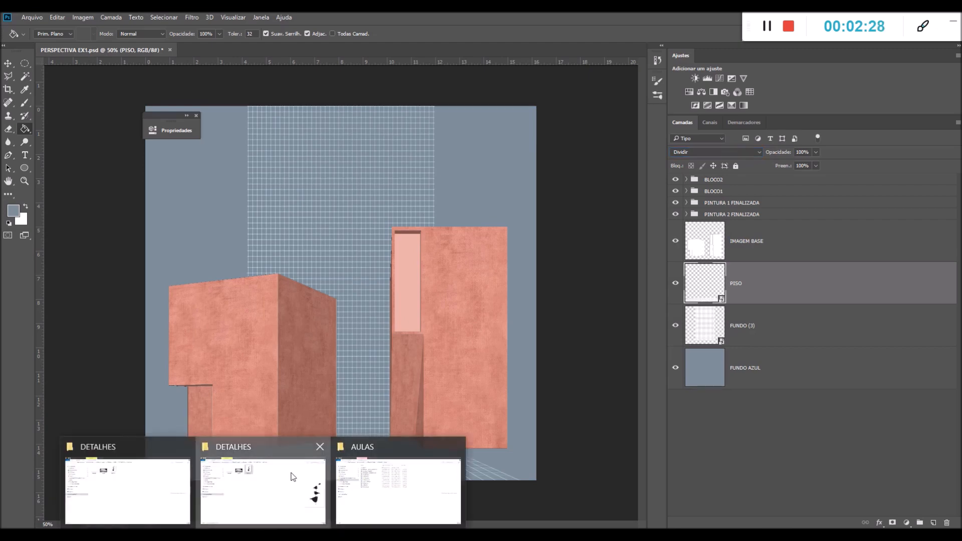
left_click(264, 501)
left_click(332, 288)
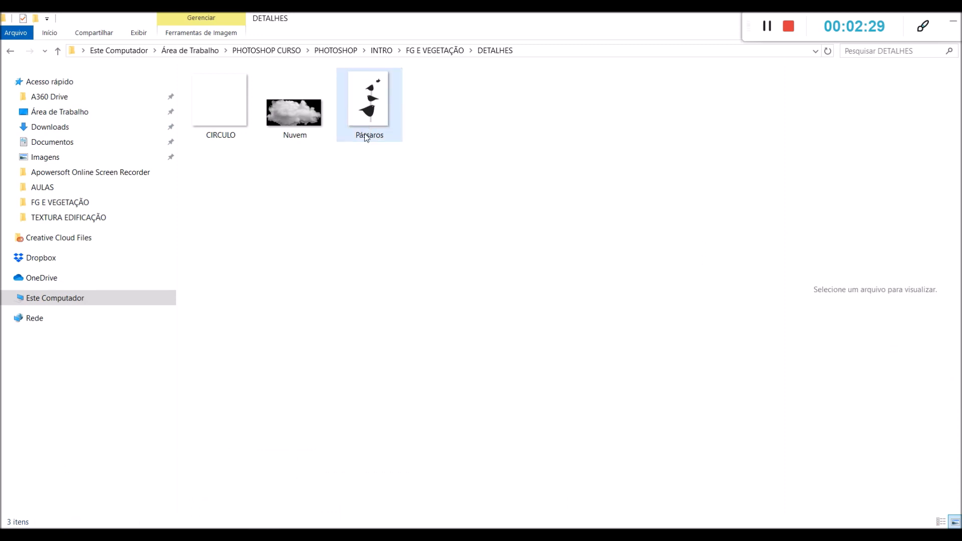
left_click(376, 54)
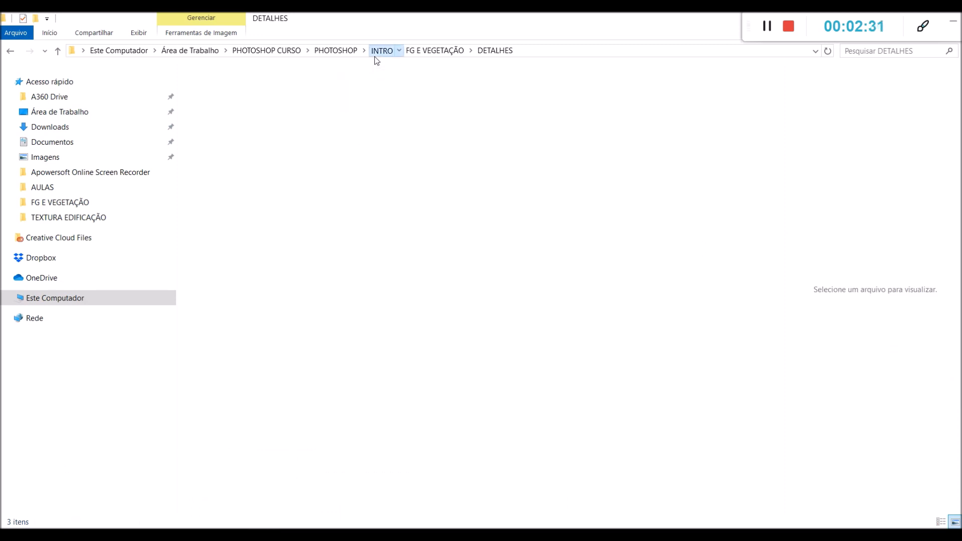
left_click(335, 51)
double_click(281, 123)
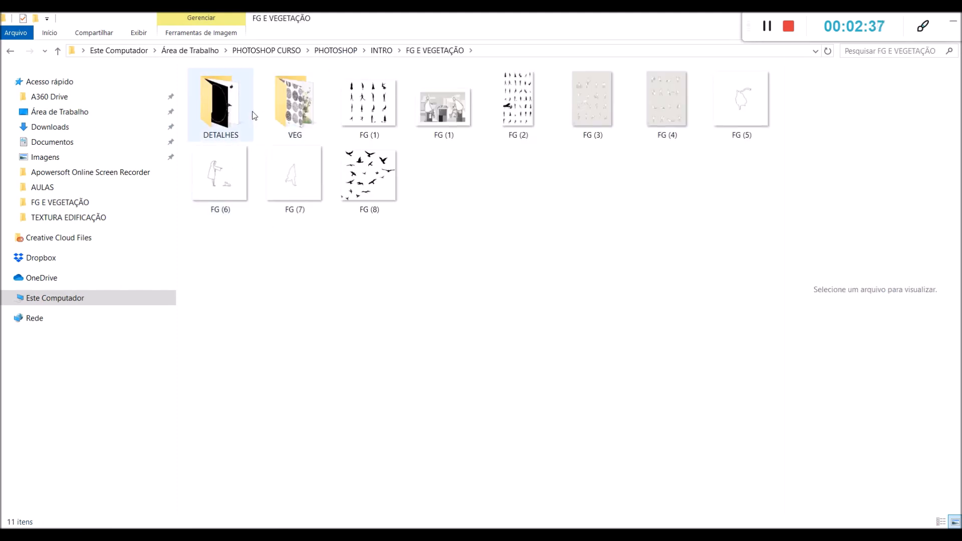
left_click(235, 107)
double_click(235, 107)
Place the Pássaros image from the DETALHES folder into the PERSPECTIVA EX1 document in Photoshop
left_click(345, 98)
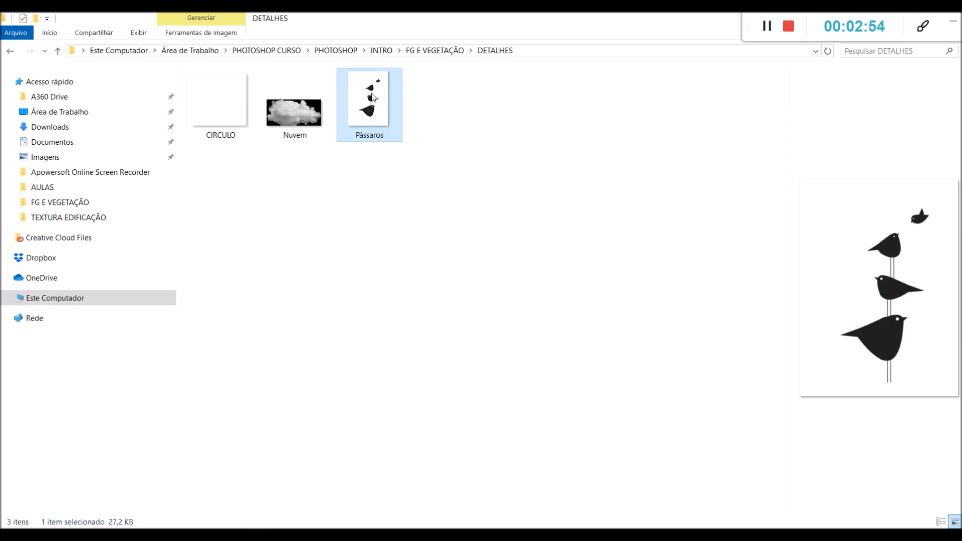
left_click_drag(374, 92, 398, 222)
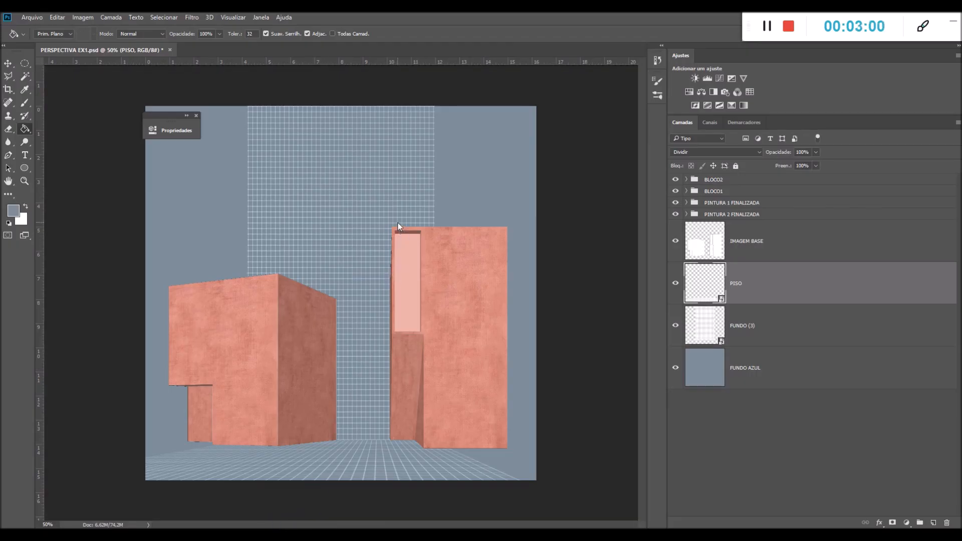
key("g")
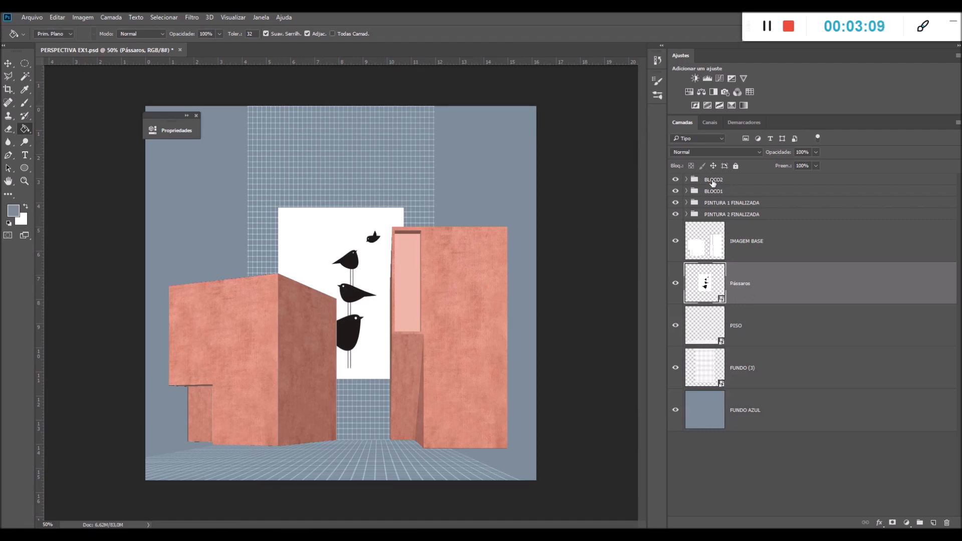
Move the Pássaros layer above the BLOCO2 group and set its blend mode to Dividir
left_click_drag(744, 289, 716, 181)
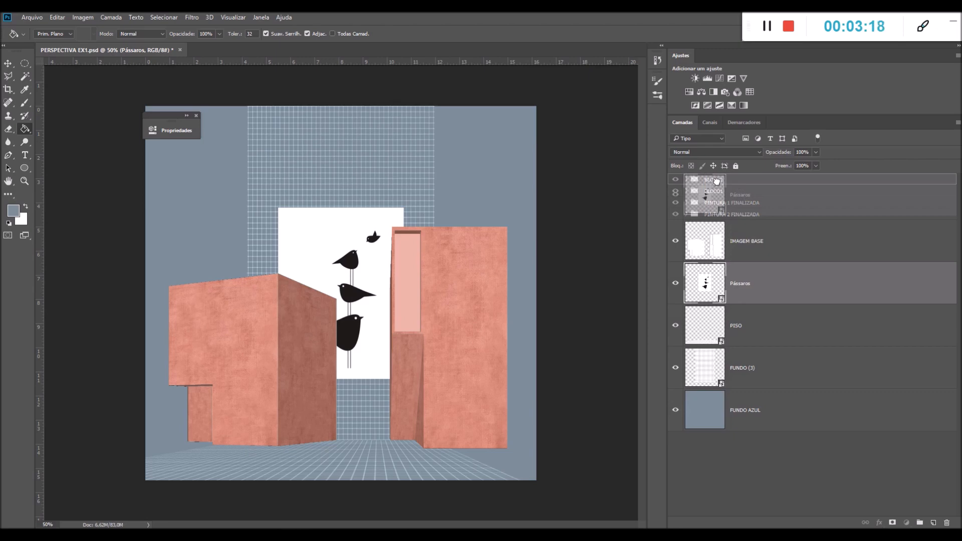
left_click_drag(717, 182, 718, 178)
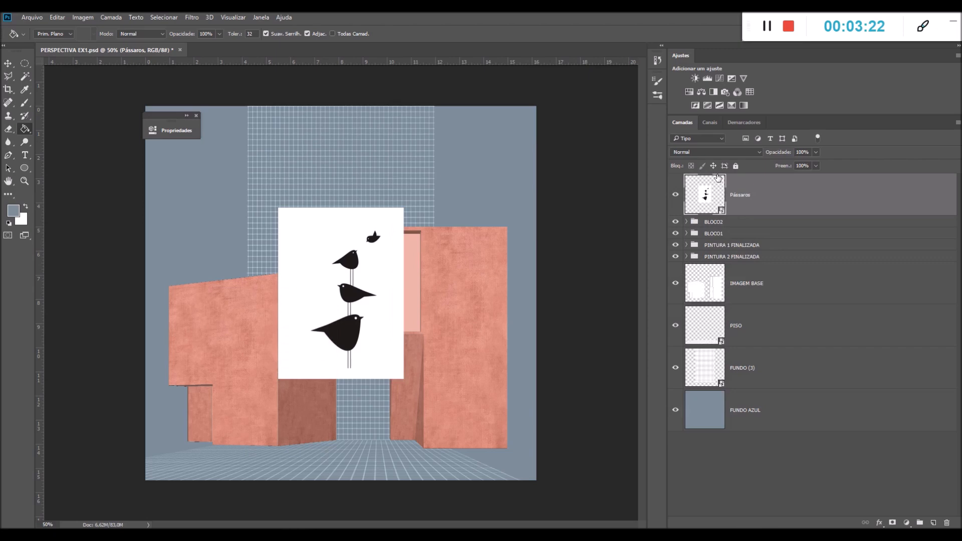
left_click(677, 152)
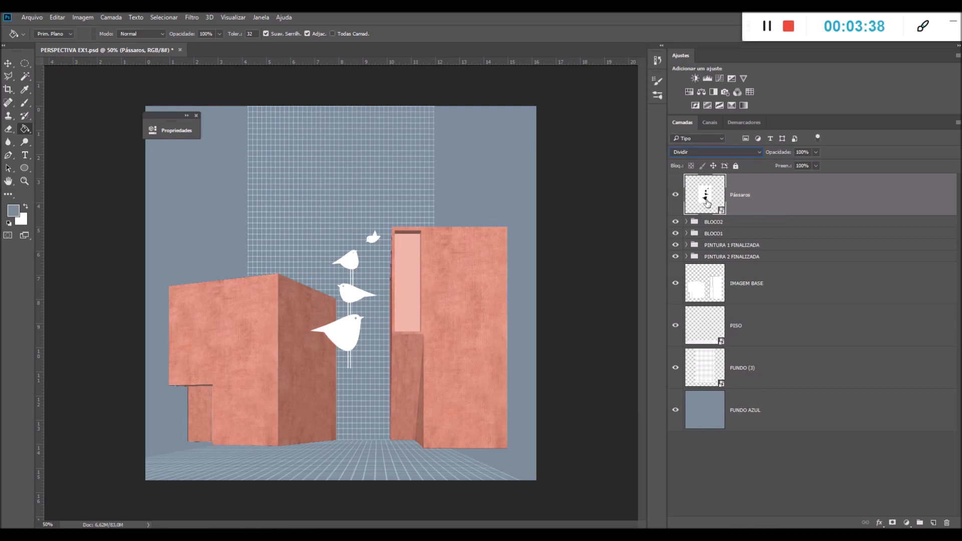
Scale the birds down to about 23% and move them above the roof corner of the tall block
key("ctrl+t")
left_click_drag(404, 274, 534, 207)
left_click_drag(534, 145, 507, 192)
scroll(504, 213, "up", 2)
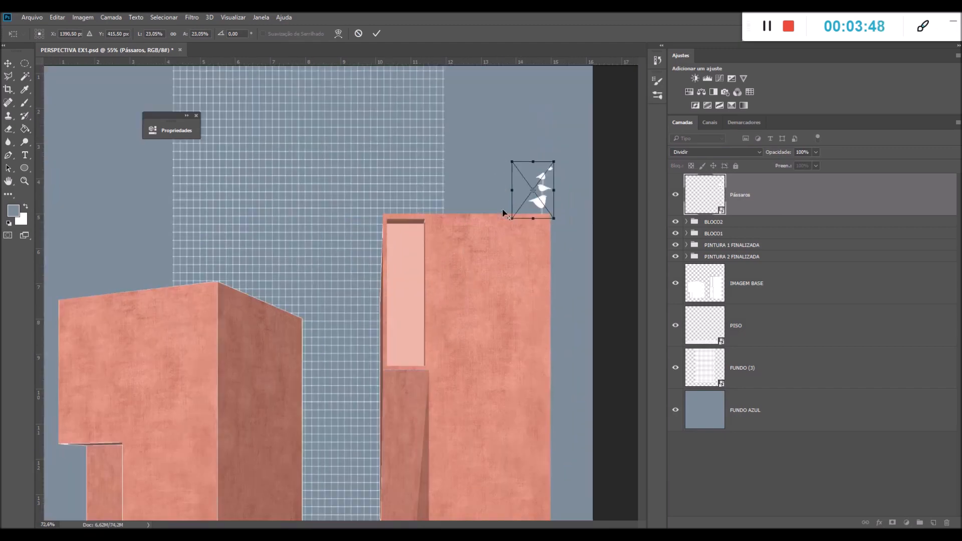
scroll(503, 211, "up", 6)
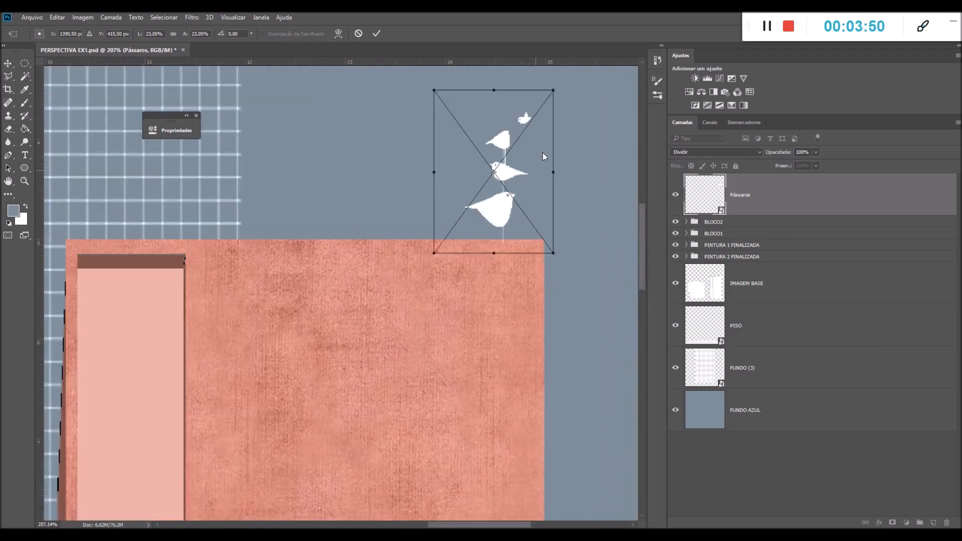
Shrink the birds to about 0.81 by 1.10 inches and set them on the outer roof corner of the tall block
left_click_drag(553, 90, 507, 153)
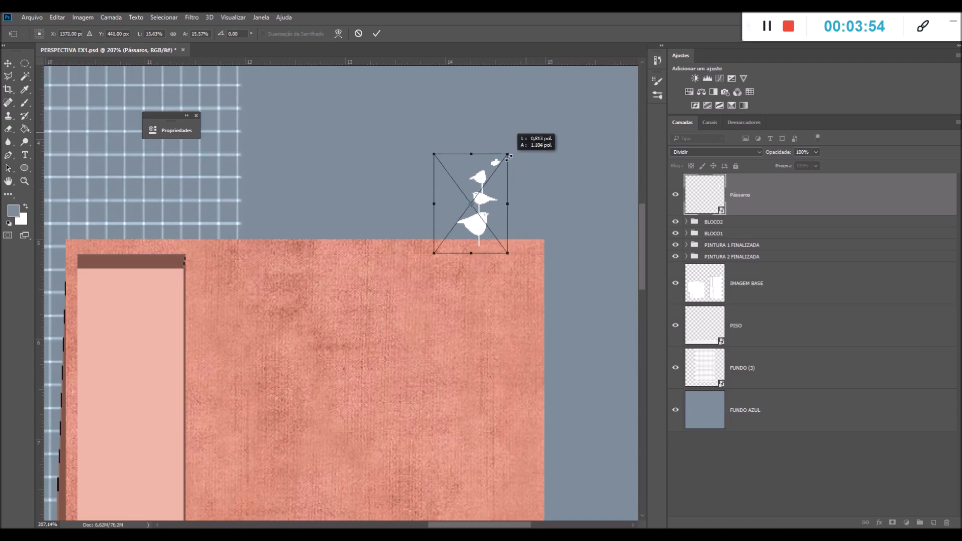
mouse_move(476, 210)
left_mouse_down()
mouse_move(519, 194)
mouse_move(539, 200)
left_mouse_up()
key("g")
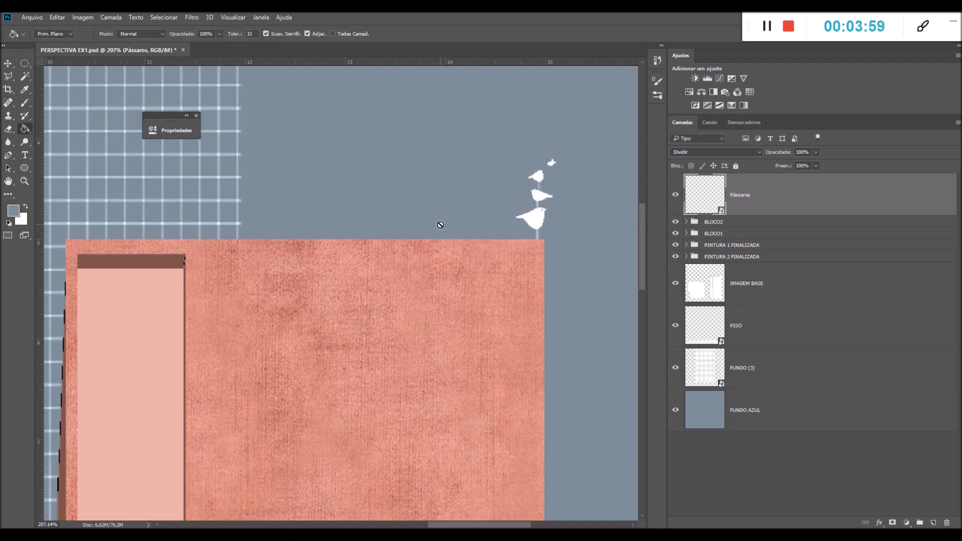
scroll(539, 200, "down", 5)
scroll(538, 211, "down", 1)
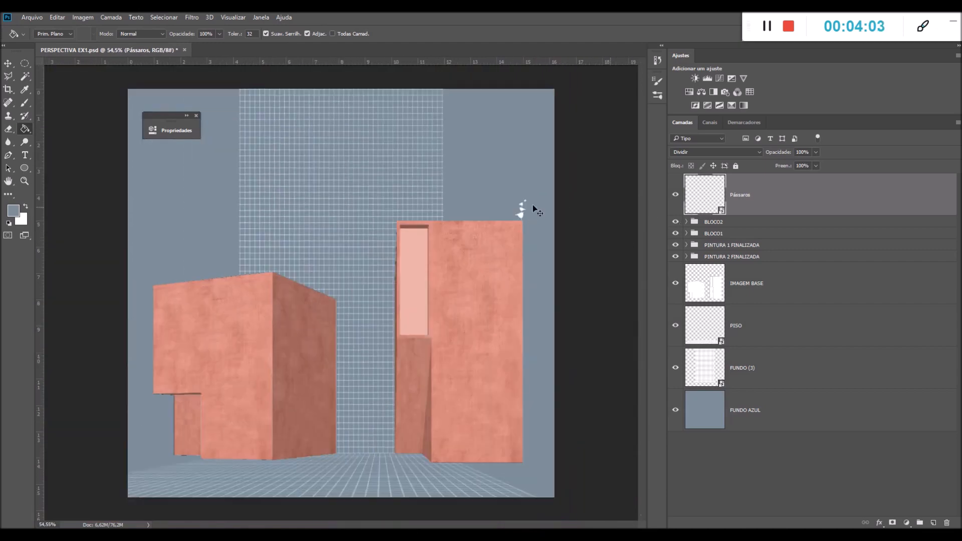
Enlarge the birds slightly on the roof corner of the tall block
key("ctrl+t")
left_click_drag(509, 193, 503, 188)
key("g")
Open the FG (1) silhouette sheet from the FG E VEGETAÇÃO folder as a separate Photoshop document
mouse_move(263, 537)
left_click(270, 514)
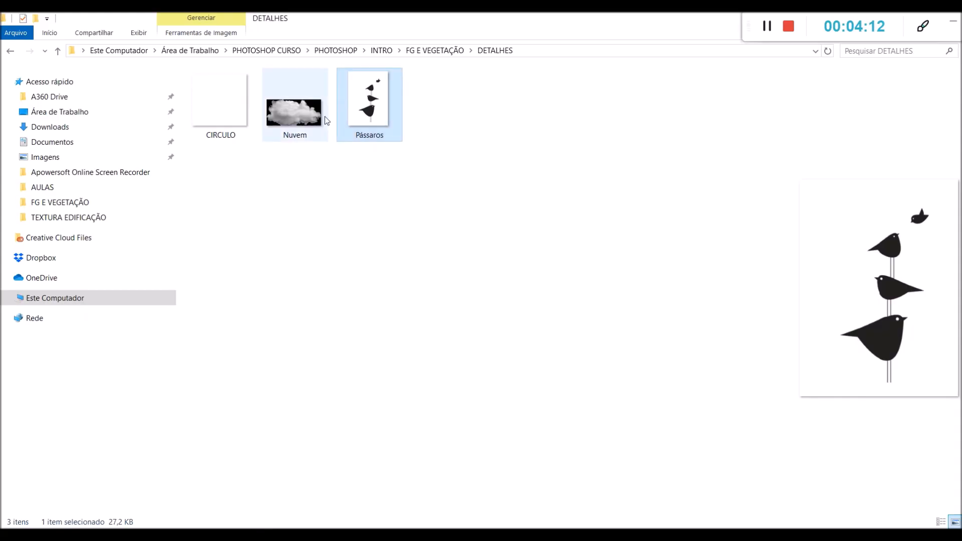
left_click(439, 53)
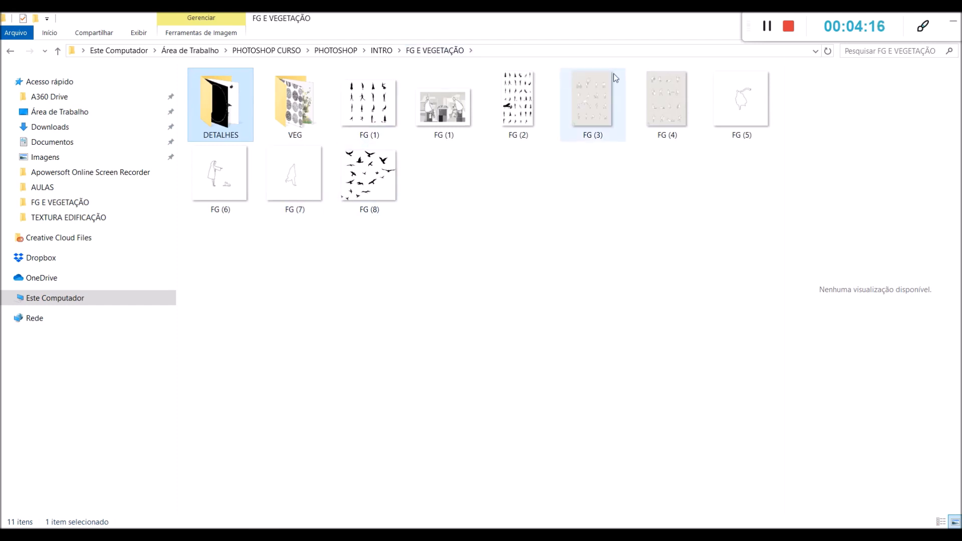
left_click(388, 114)
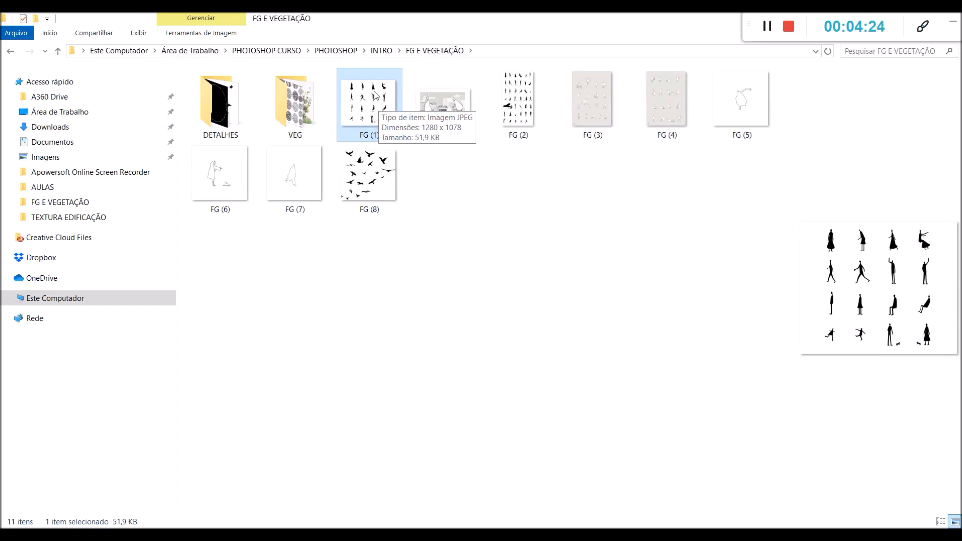
left_click_drag(364, 101, 328, 248)
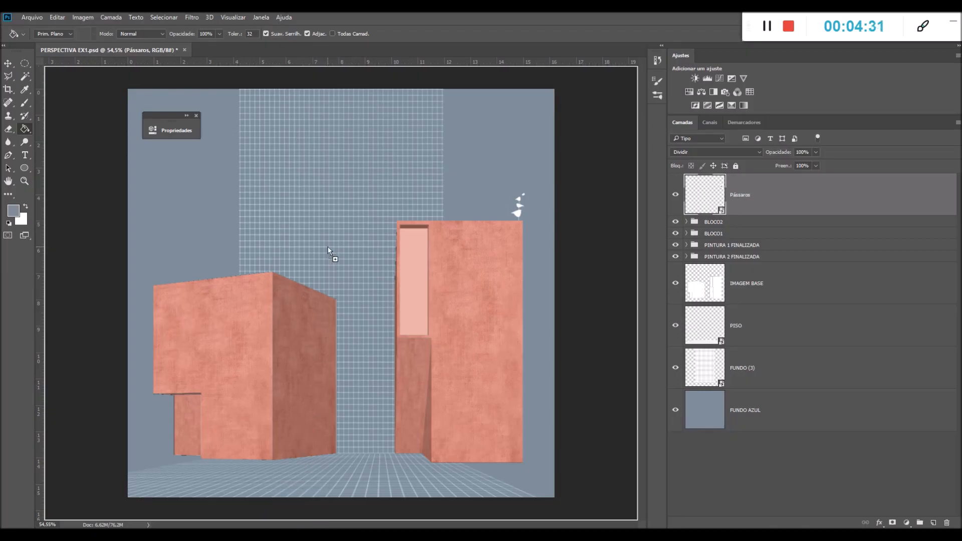
left_click_drag(305, 283, 233, 52)
left_click(448, 203)
key("g")
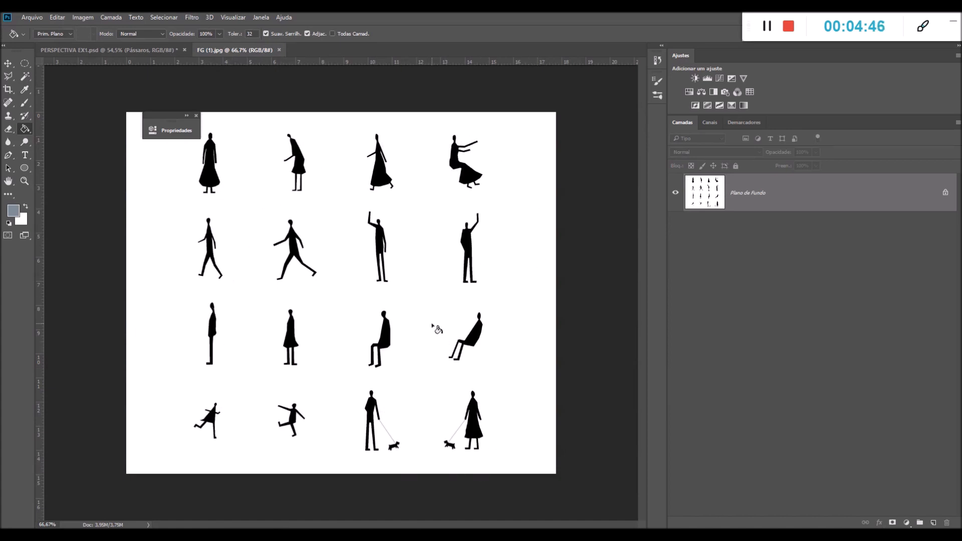
Copy the upper body of the silhouette raising its left arm into PERSPECTIVA EX1 with a rectangular selection and set its blend mode to Dividir
left_click(28, 64)
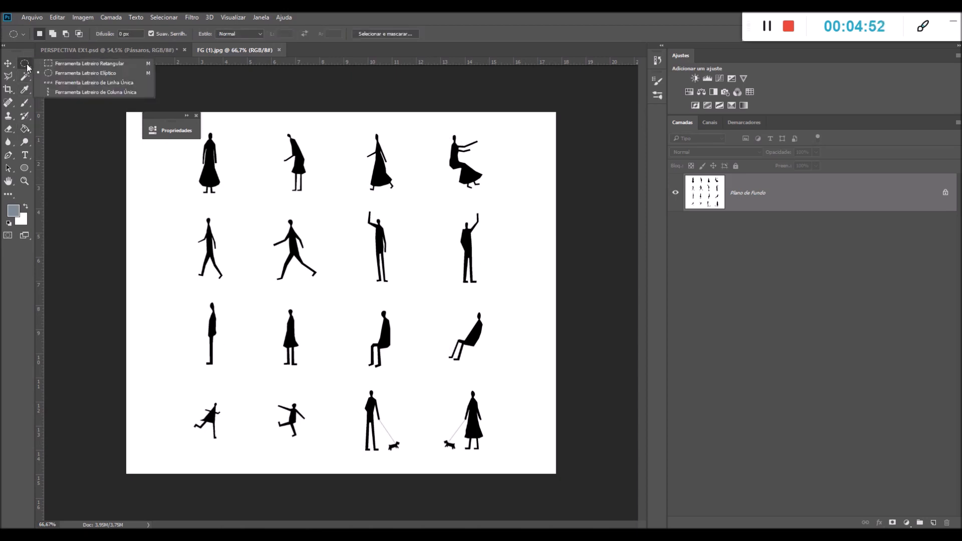
left_click(57, 68)
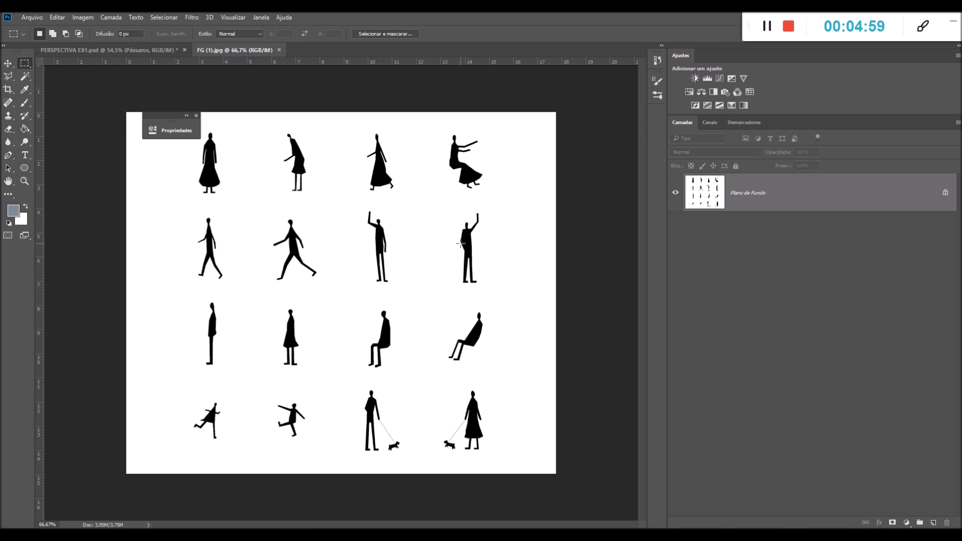
left_click_drag(356, 206, 396, 247)
left_click(107, 49)
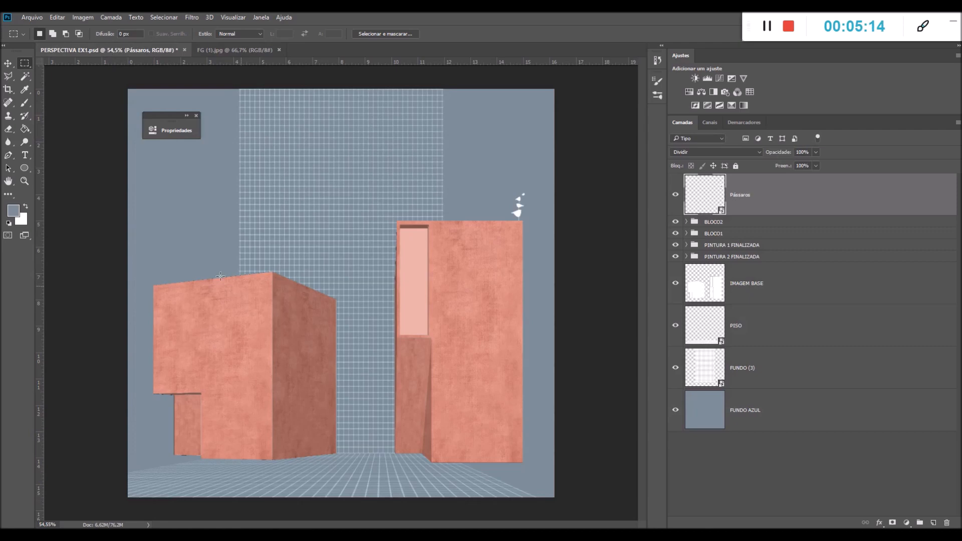
key("ctrl+v")
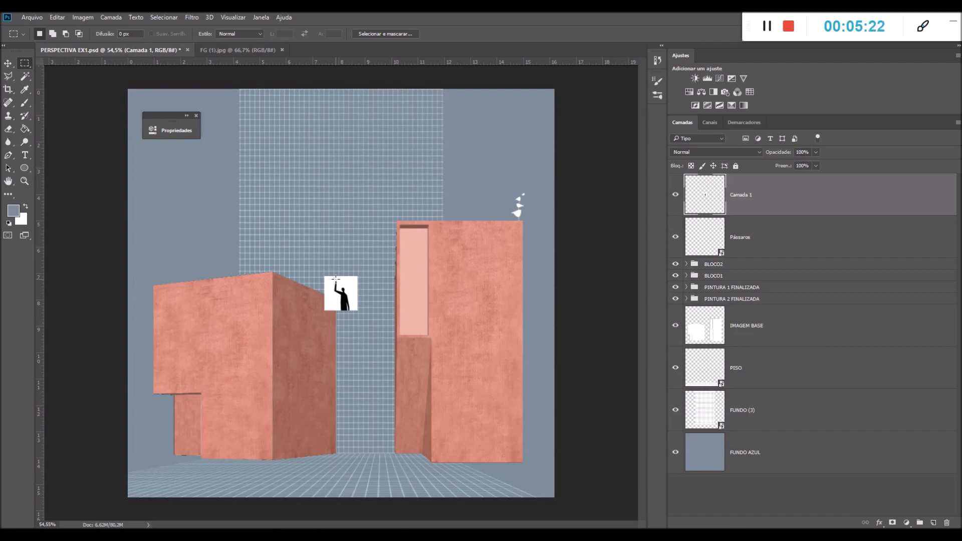
left_click(695, 152)
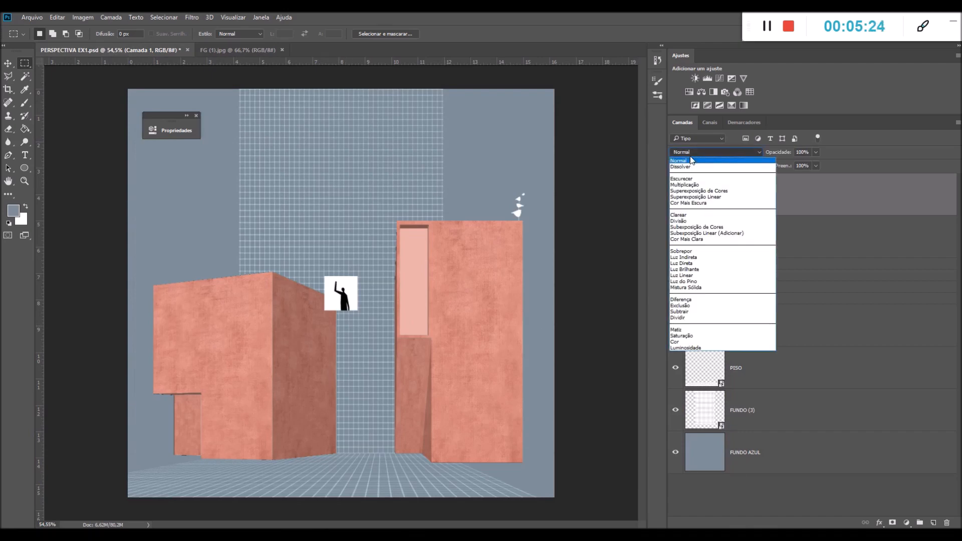
left_click(681, 318)
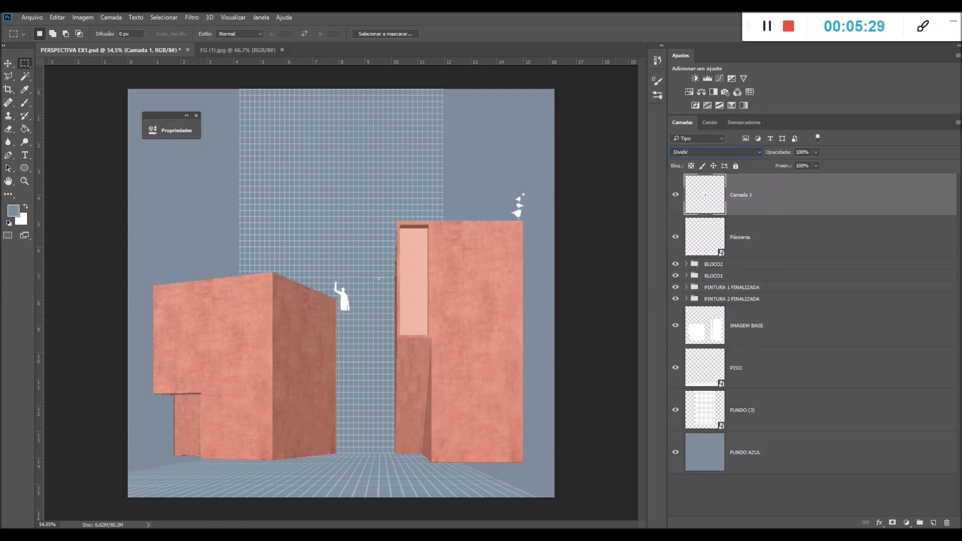
Move the arm-raising silhouette to the bottom of the tall block's window opening so its cut edge meets the sill
key("ctrl+t")
left_click_drag(344, 301, 421, 325)
scroll(420, 329, "up", 6)
scroll(418, 332, "up", 5)
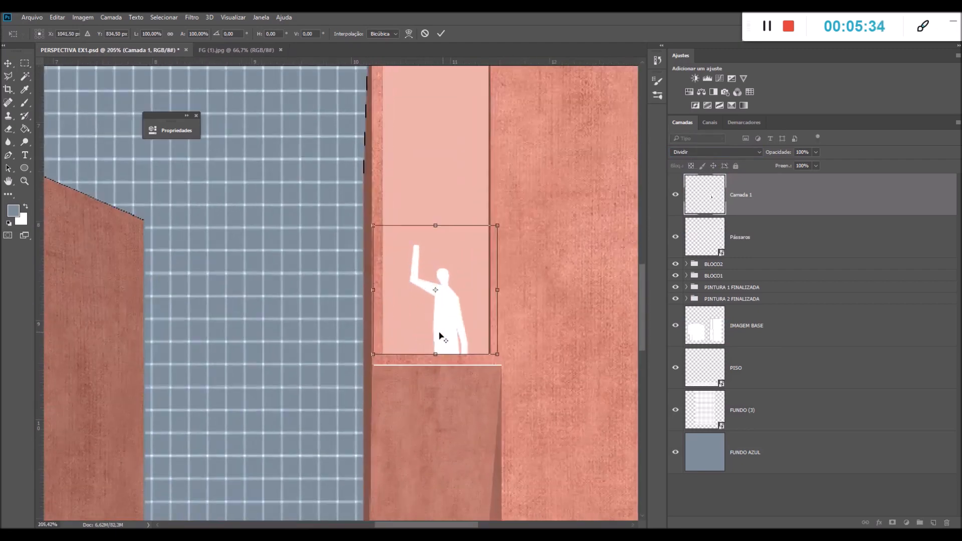
mouse_move(446, 331)
left_mouse_down()
mouse_move(448, 315)
mouse_move(446, 330)
left_mouse_up()
key("m")
scroll(440, 322, "down", 6)
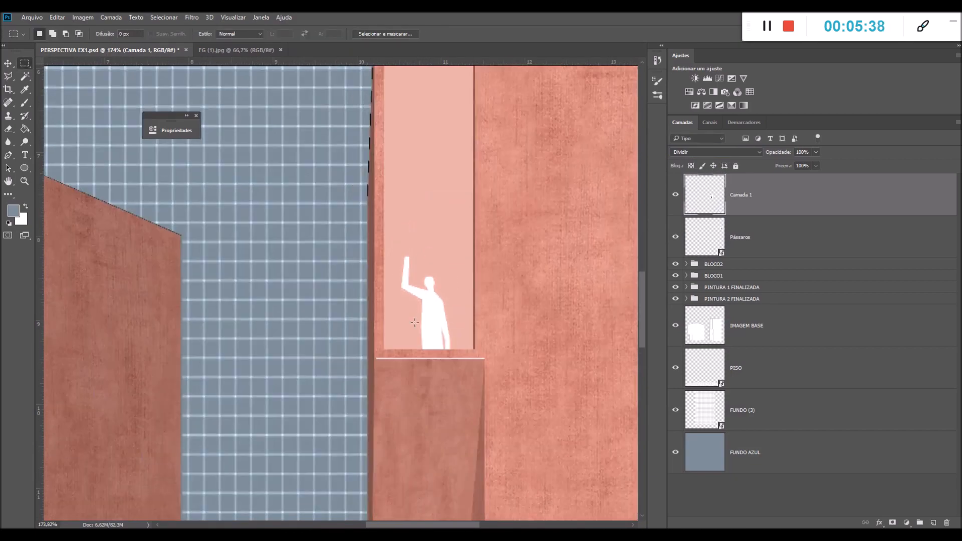
scroll(435, 285, "down", 3)
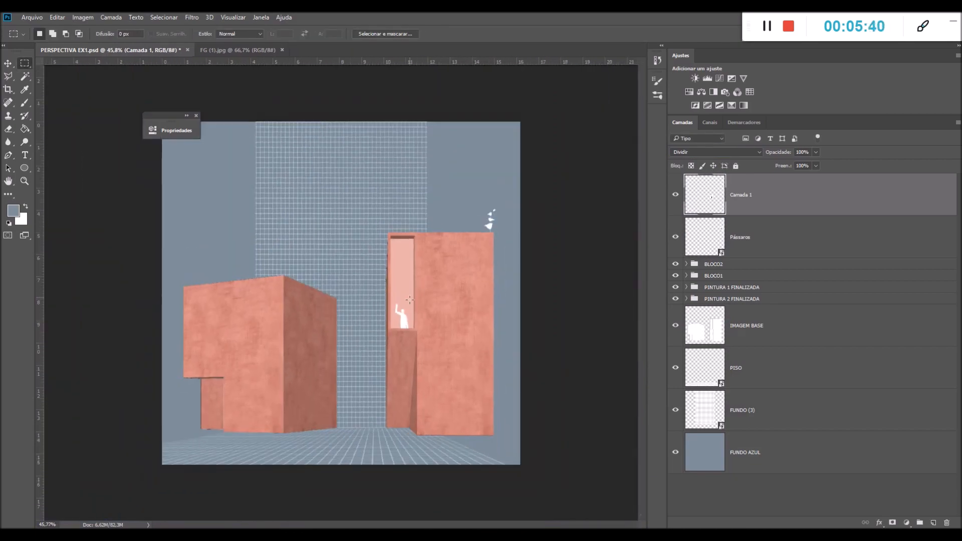
scroll(396, 335, "up", 1)
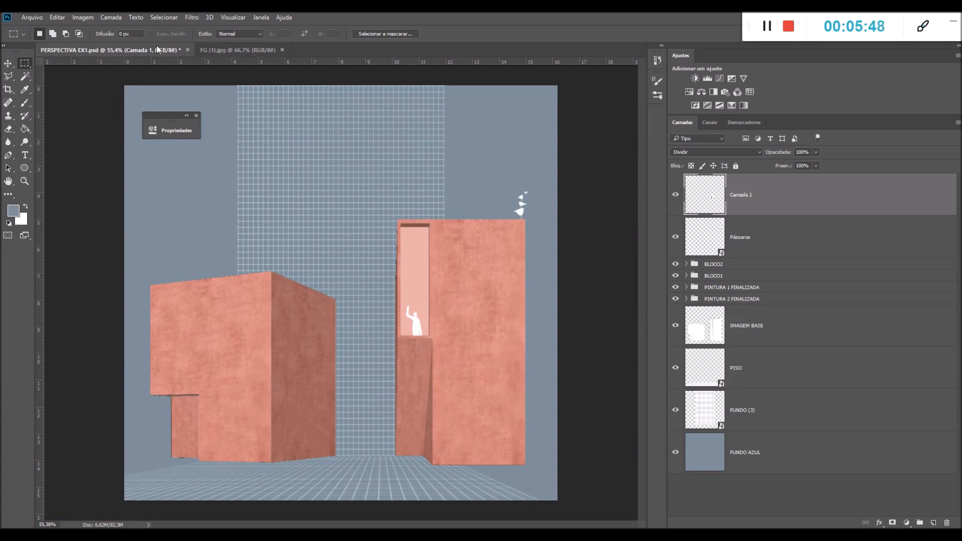
Copy the bottom-row man walking a dog from FG (1) into PERSPECTIVA EX1 and set his layer's blend mode to Dividir
left_click(224, 50)
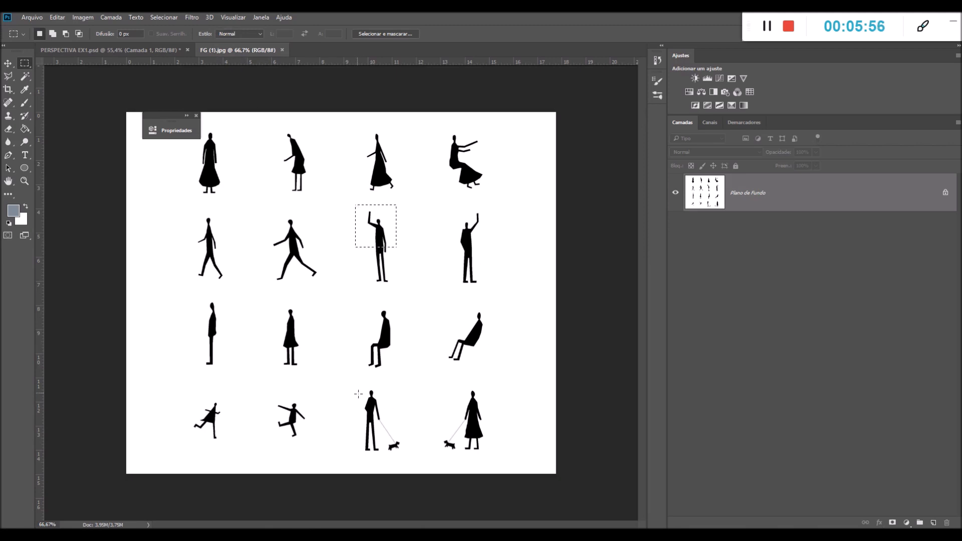
left_click_drag(340, 385, 407, 465)
key("ctrl+c")
left_click(111, 49)
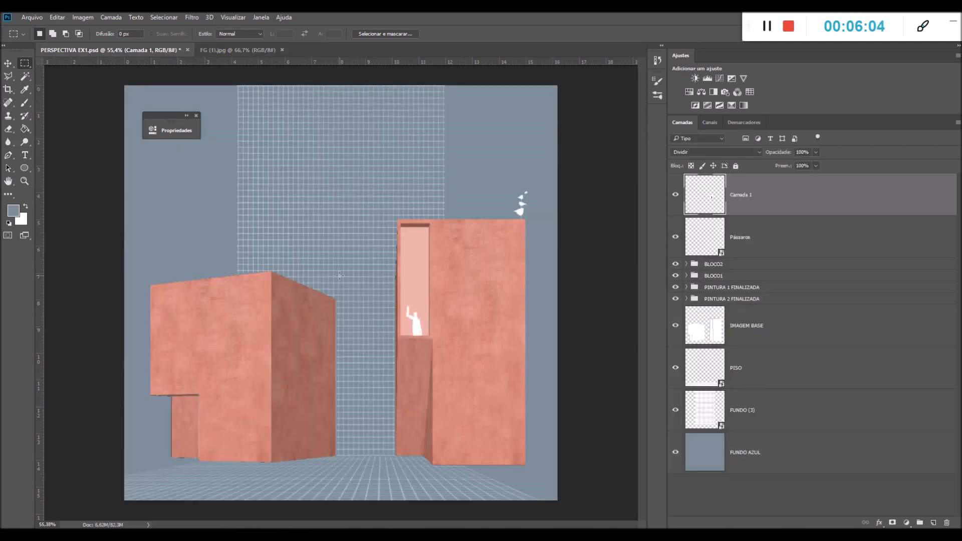
key("ctrl+v")
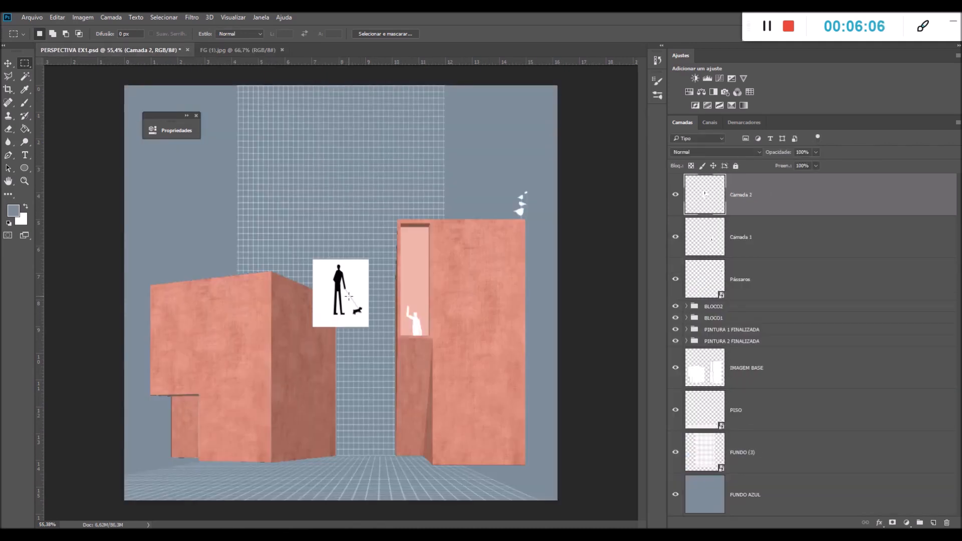
left_click(689, 152)
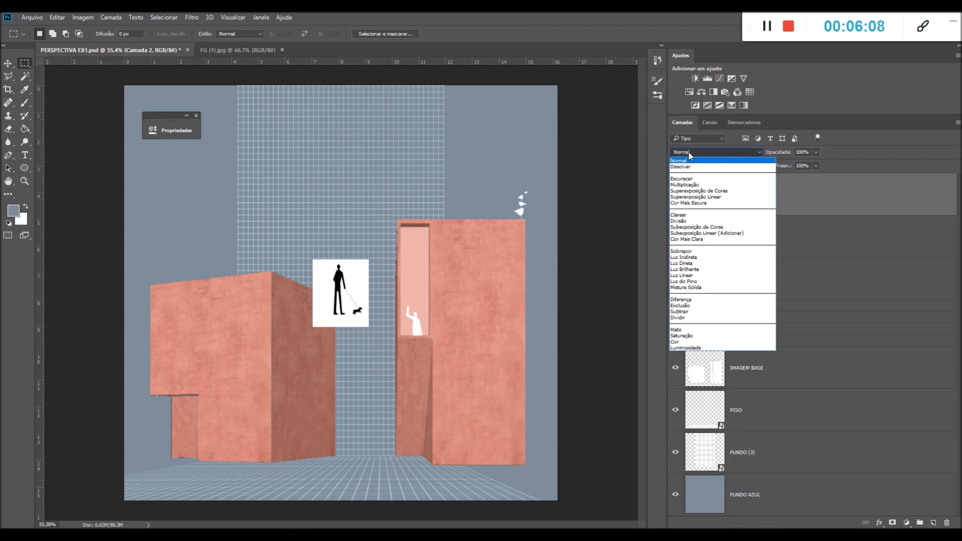
left_click(684, 318)
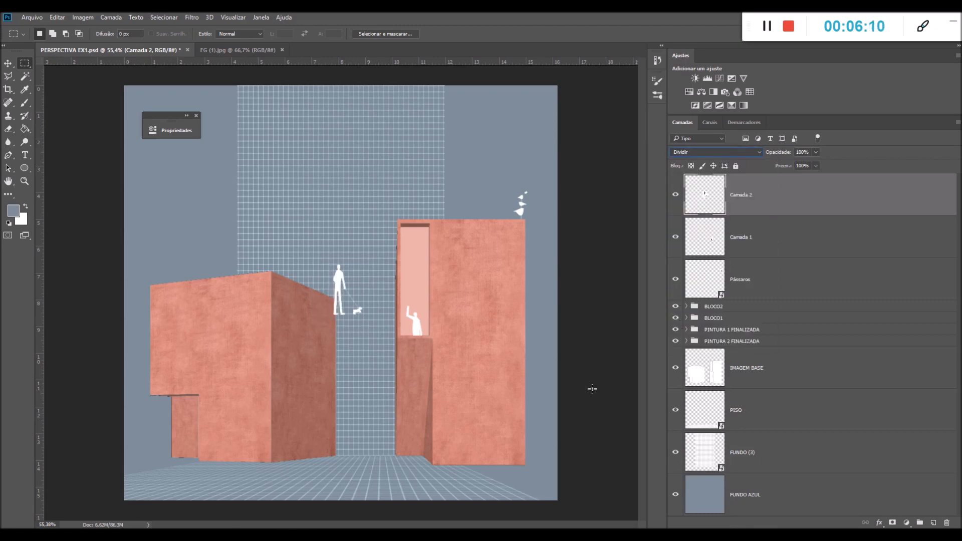
Place the man with the dog on the floor between the two blocks and enlarge him to about 107%
key("ctrl+t")
left_click_drag(354, 290, 381, 438)
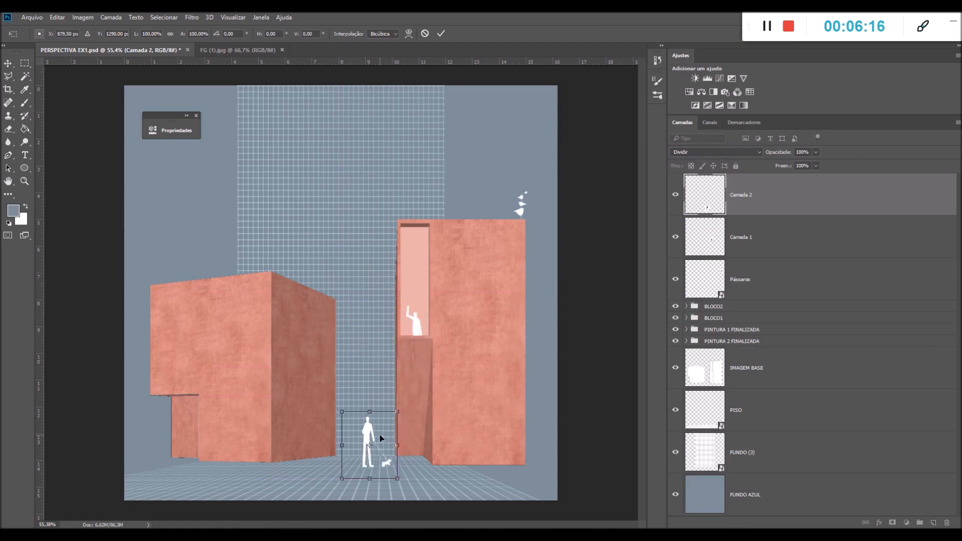
left_click_drag(379, 435, 202, 428)
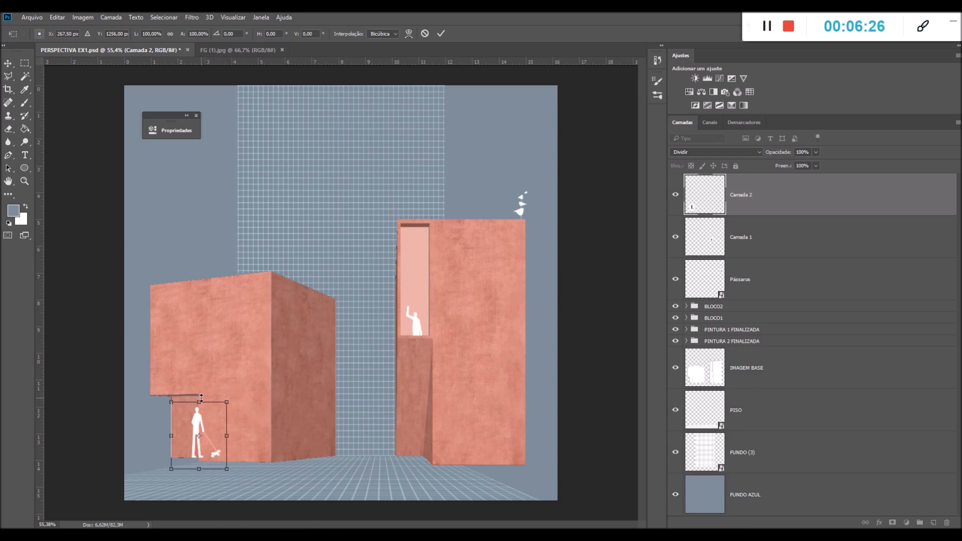
left_click_drag(199, 426, 200, 430)
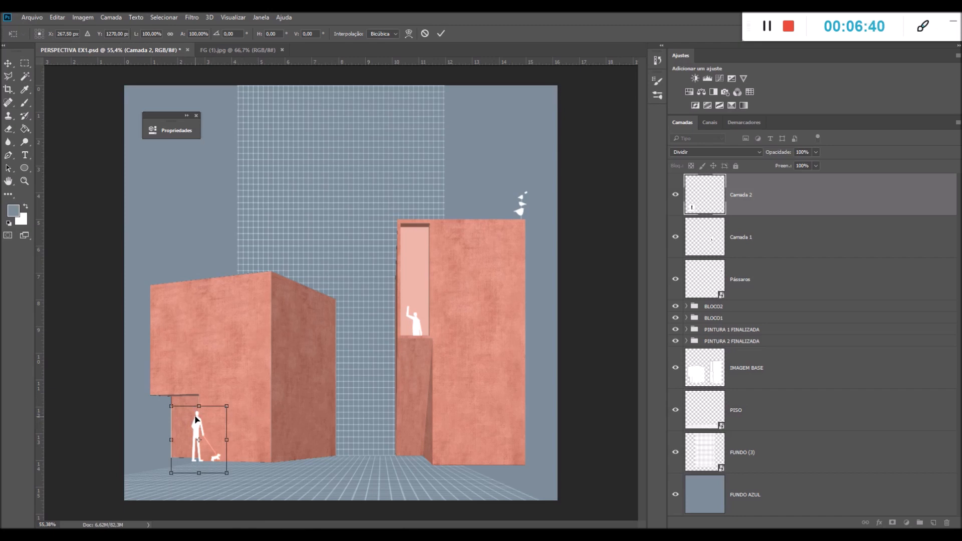
left_click_drag(217, 429, 372, 441)
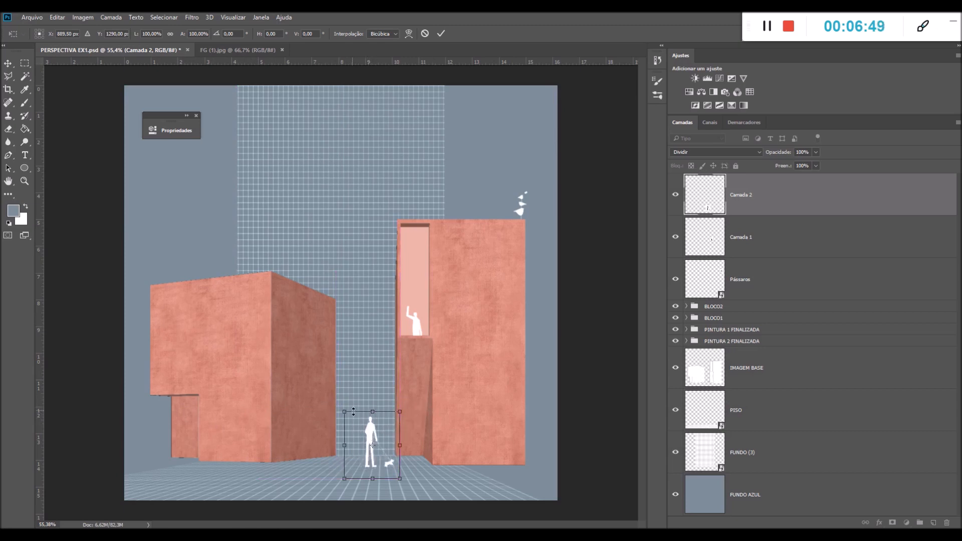
left_click_drag(341, 407, 337, 403)
left_click_drag(338, 404, 337, 404)
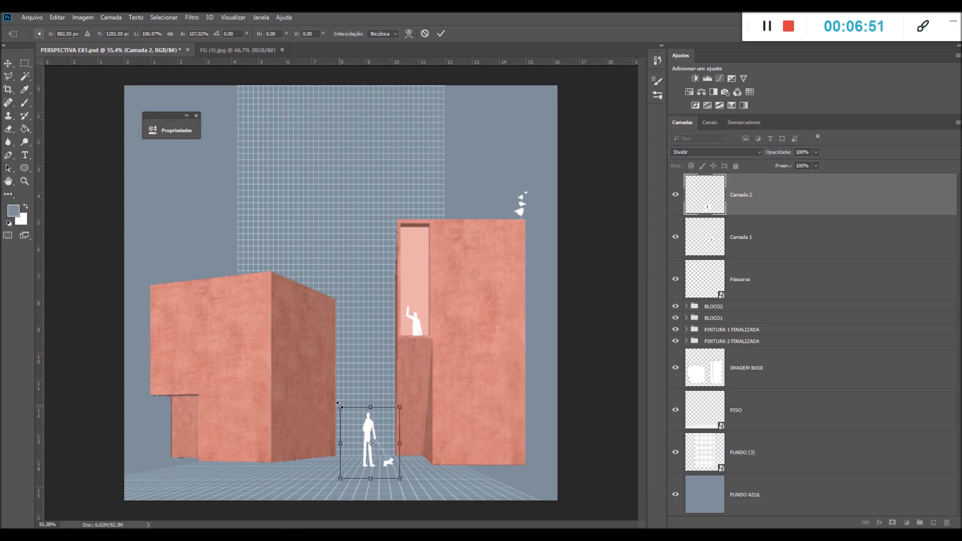
key("Return")
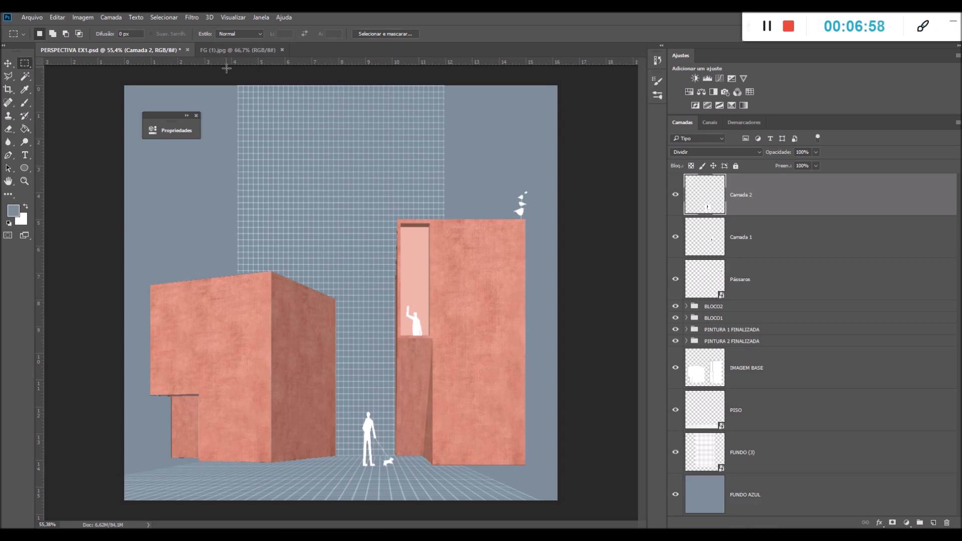
Copy the top-row walking woman in the long dress from FG (1) into PERSPECTIVA EX1 and set her layer's blend mode to Dividir
left_click(221, 51)
left_click(150, 53)
left_click(241, 51)
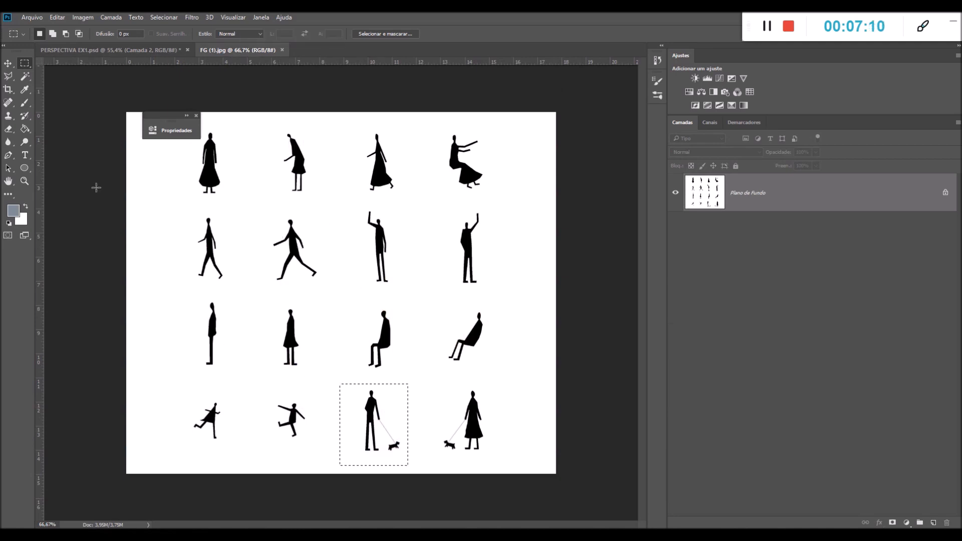
left_click(356, 128)
left_click_drag(355, 126, 406, 200)
left_click(121, 49)
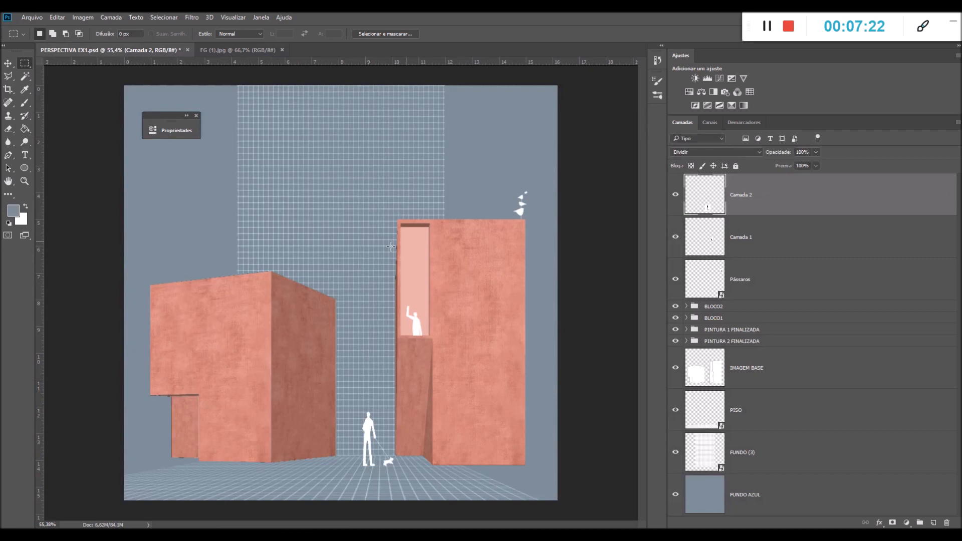
key("ctrl+v")
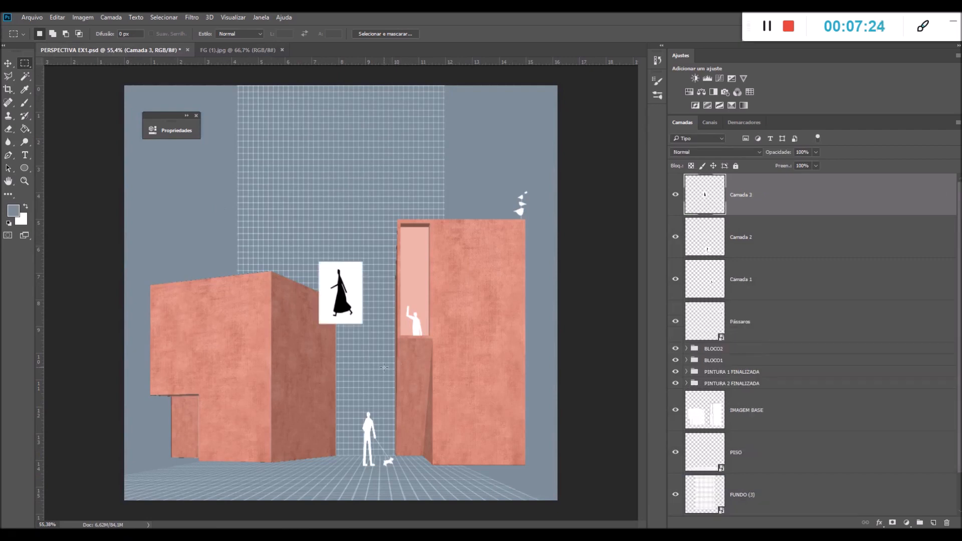
left_click(697, 153)
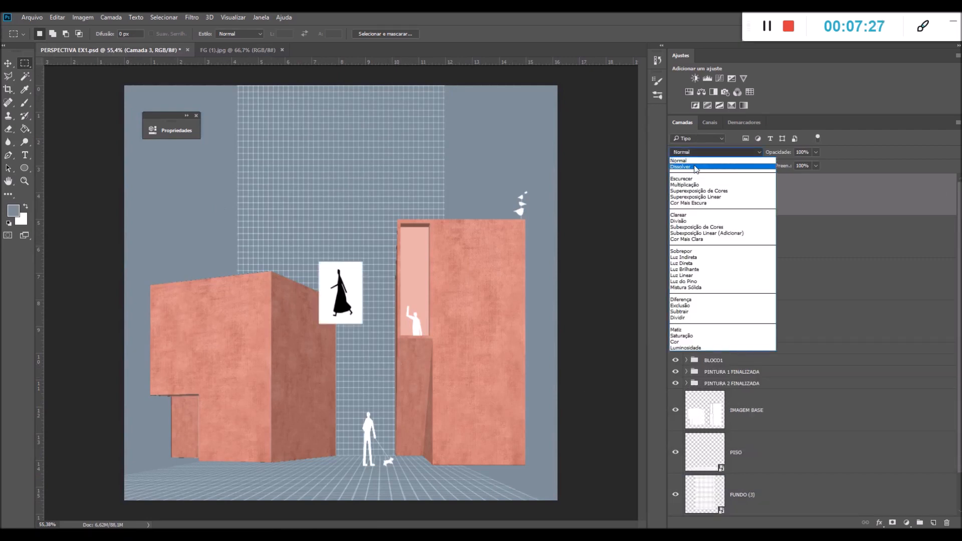
left_click(691, 319)
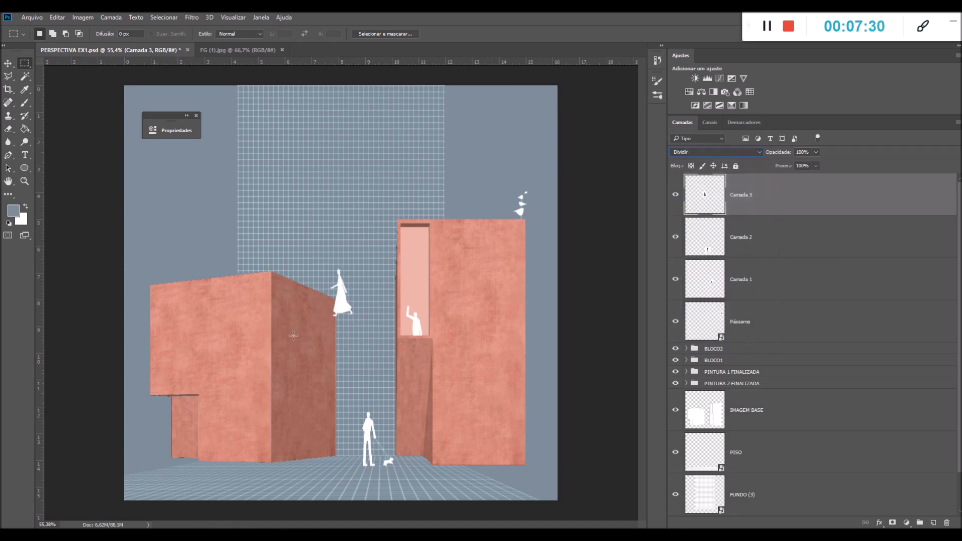
Enlarge the walking woman to about 148% and place her on the floor in front of the low block
key("ctrl+t")
left_click_drag(326, 311, 196, 483)
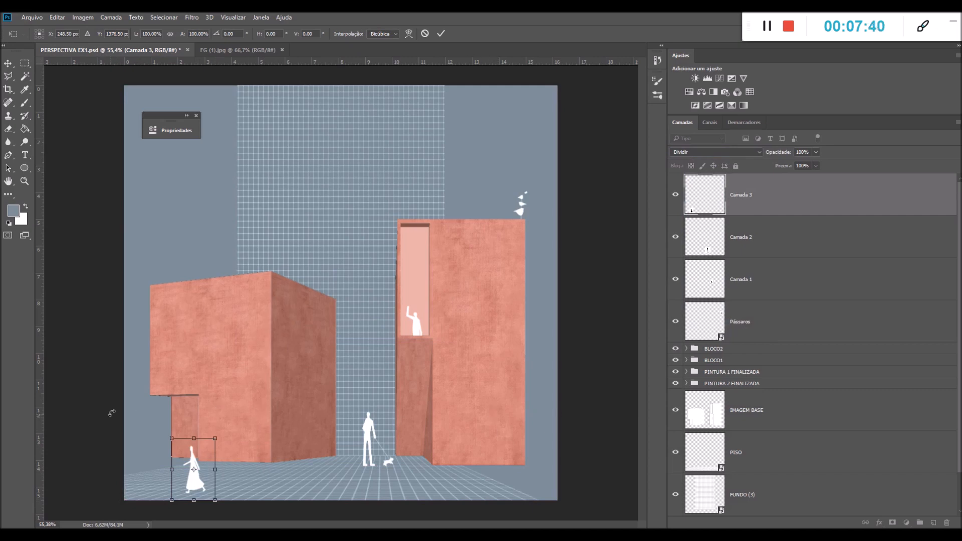
left_click_drag(215, 438, 246, 415)
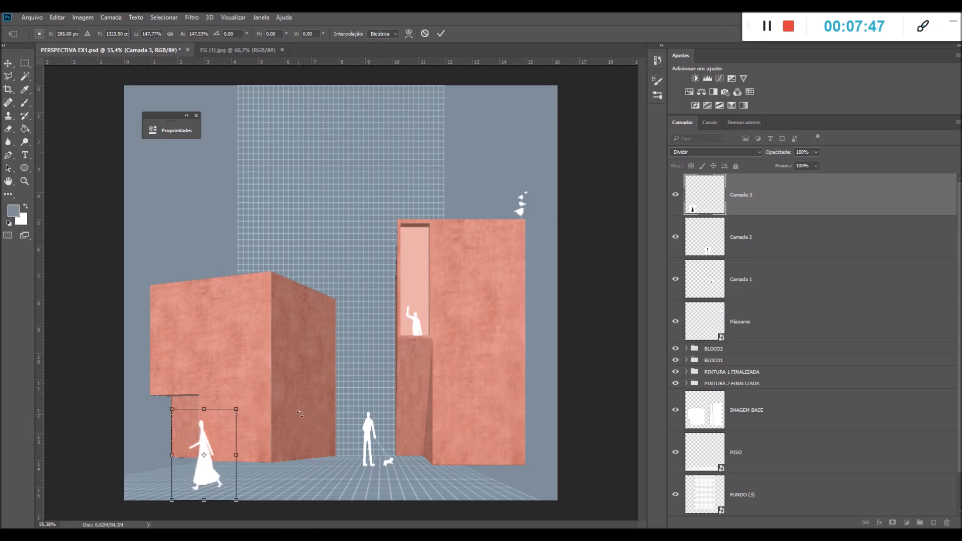
left_click_drag(236, 409, 262, 423)
key("m")
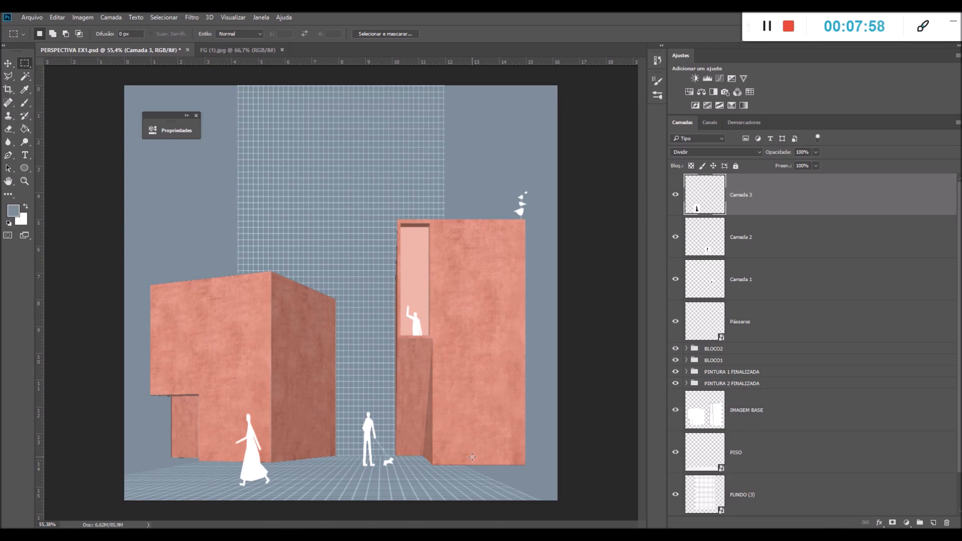
Group the three human silhouette layers, Camada 1 to Camada 3, together with the Pássaros layer
left_click(813, 282)
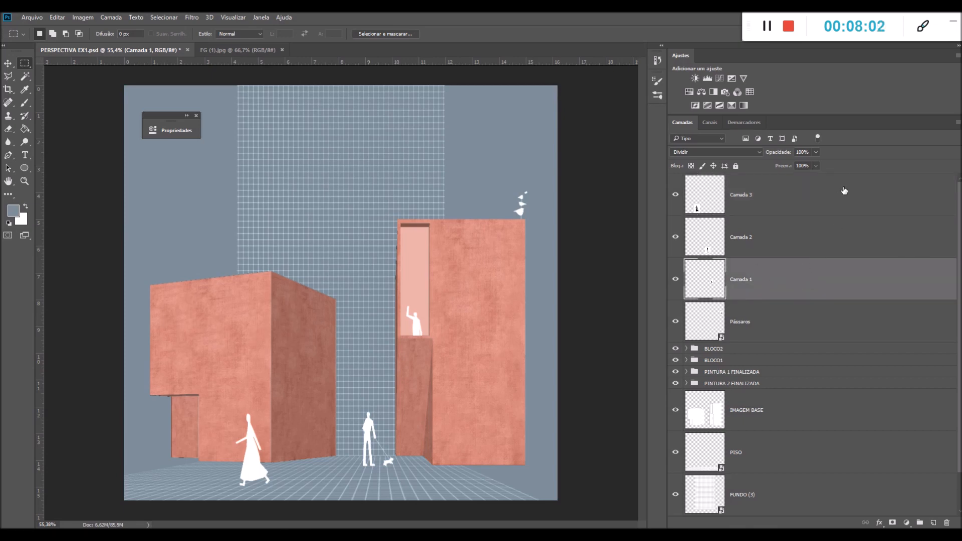
left_click(759, 326)
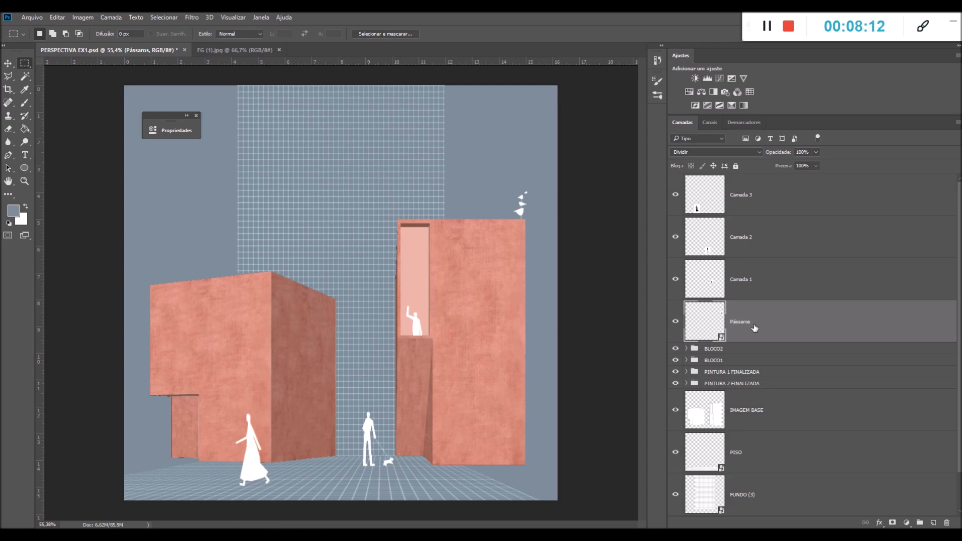
left_click(754, 202, "shift")
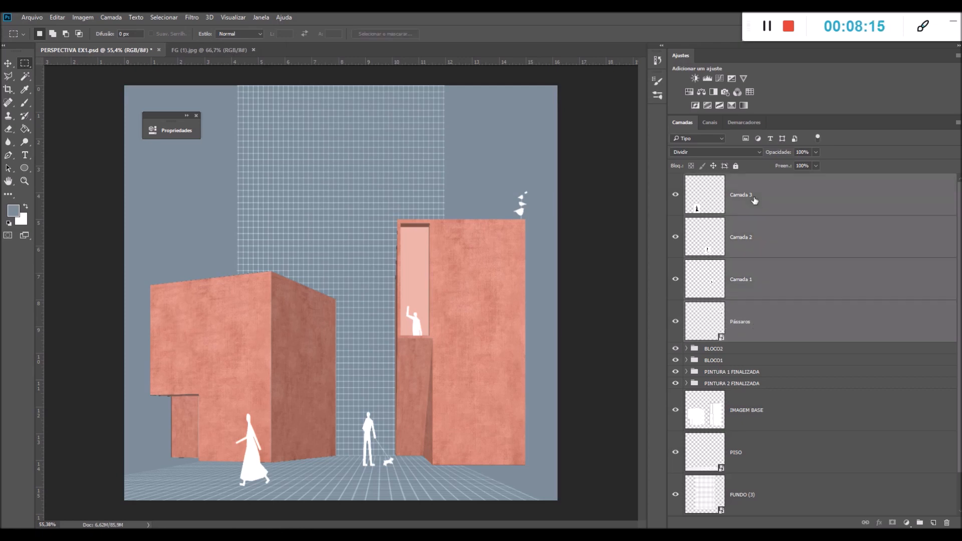
left_click(759, 324)
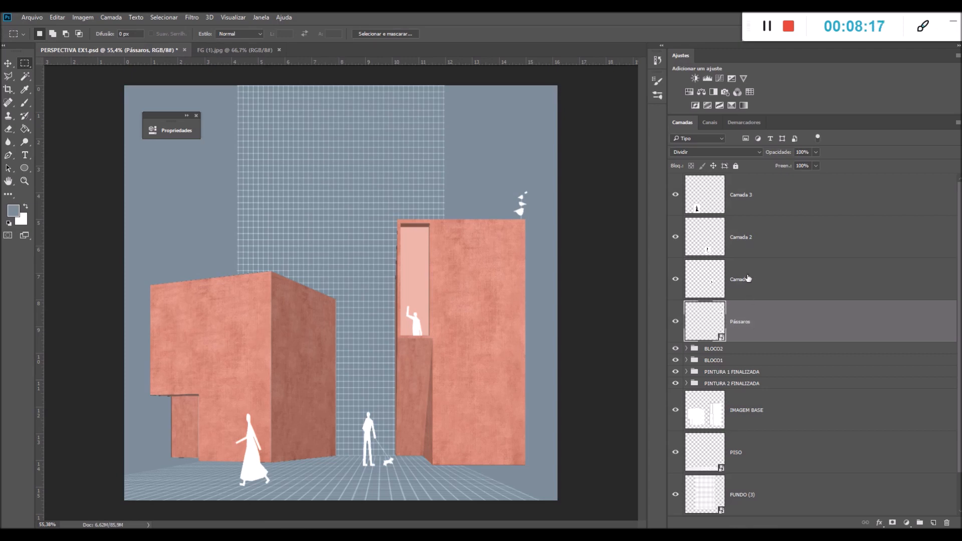
left_click(763, 297, "shift")
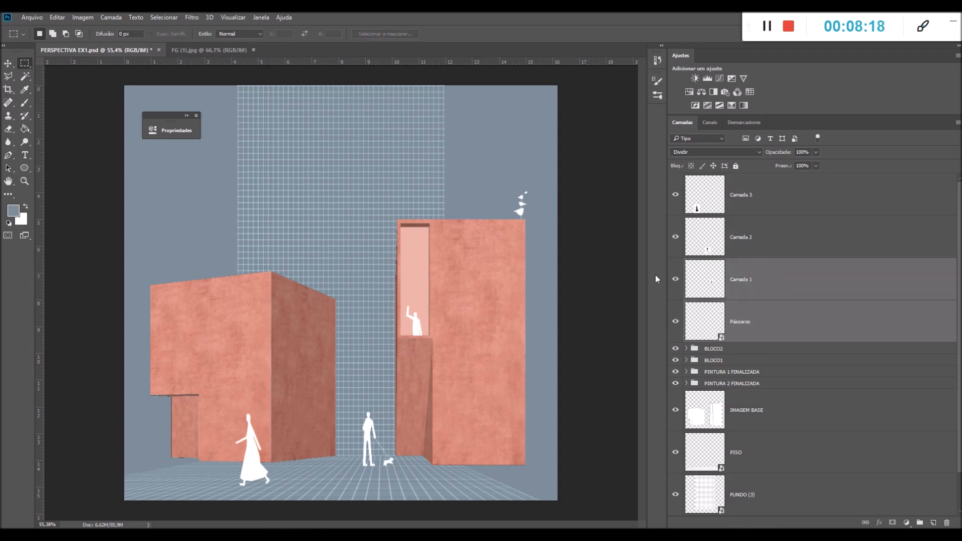
left_click(750, 242, "shift")
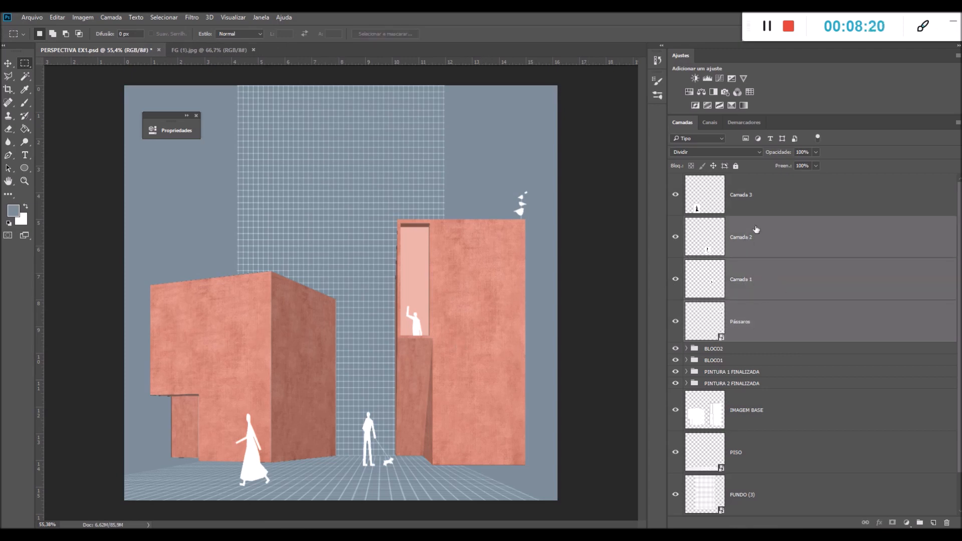
left_click(749, 201, "shift")
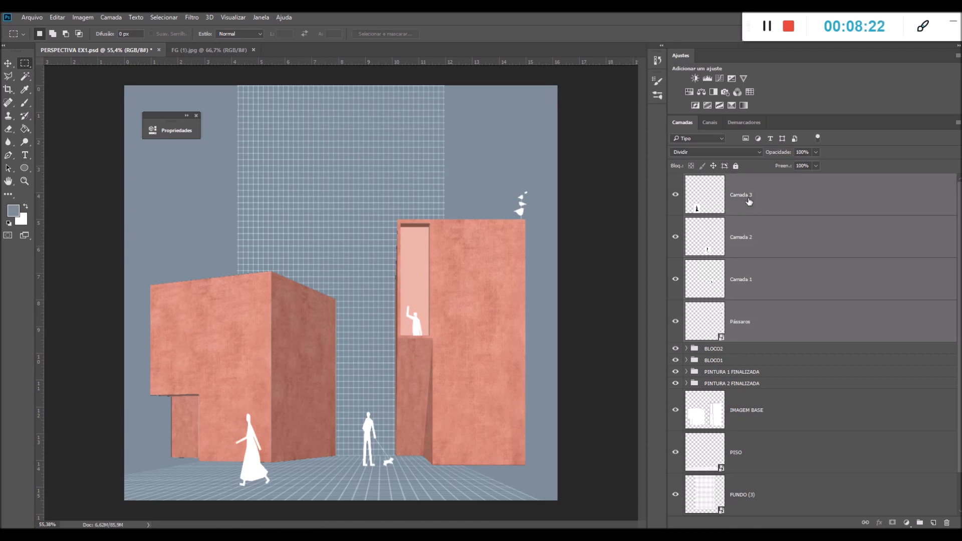
key("ctrl+g")
Name the new group FIGURA HUMANA and check its contents by hiding and showing it
double_click(722, 180)
type("FIGURA HUMANA")
key("Return")
left_click(676, 180)
left_click(677, 181)
left_click(676, 181)
left_click(676, 180)
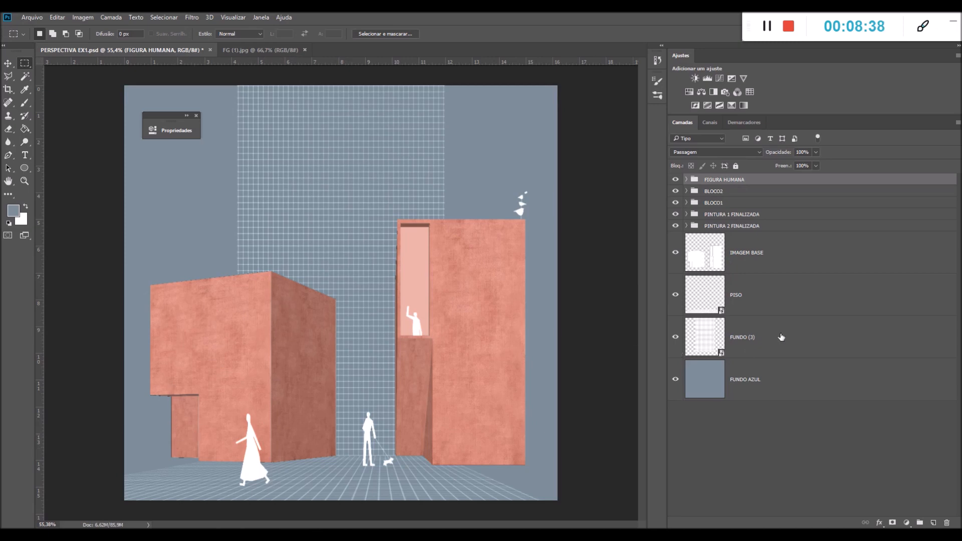
Set the blend mode of the IMAGEM BASE layer to Dividir
left_click(847, 259)
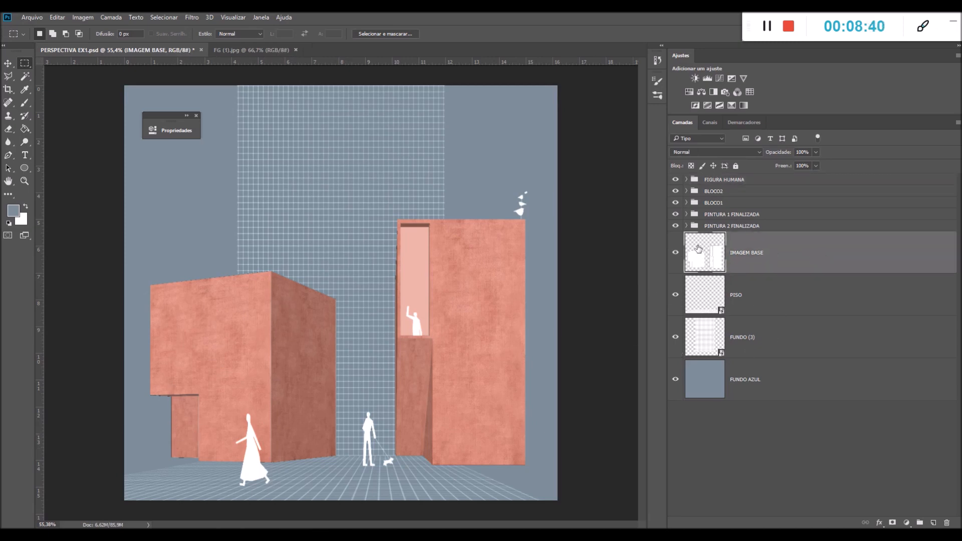
left_click(681, 152)
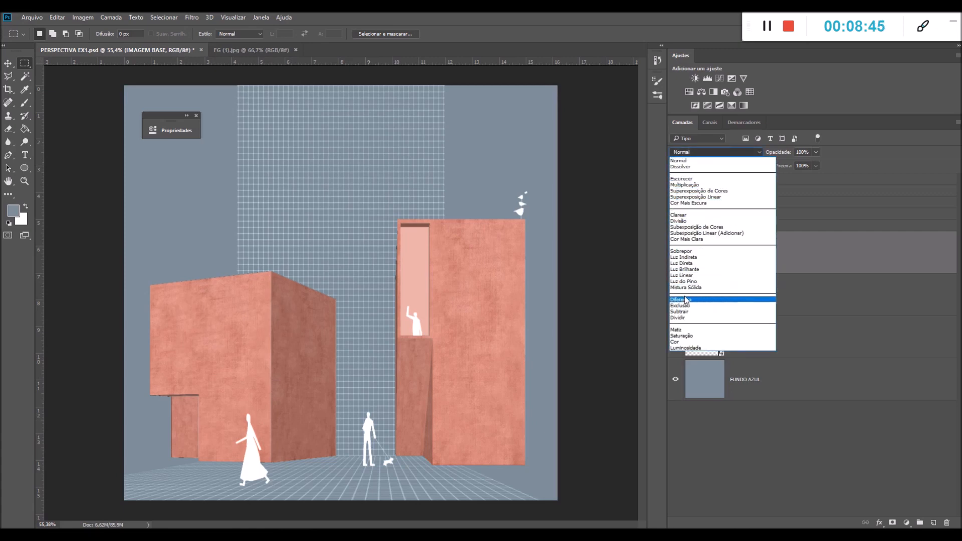
left_click(682, 318)
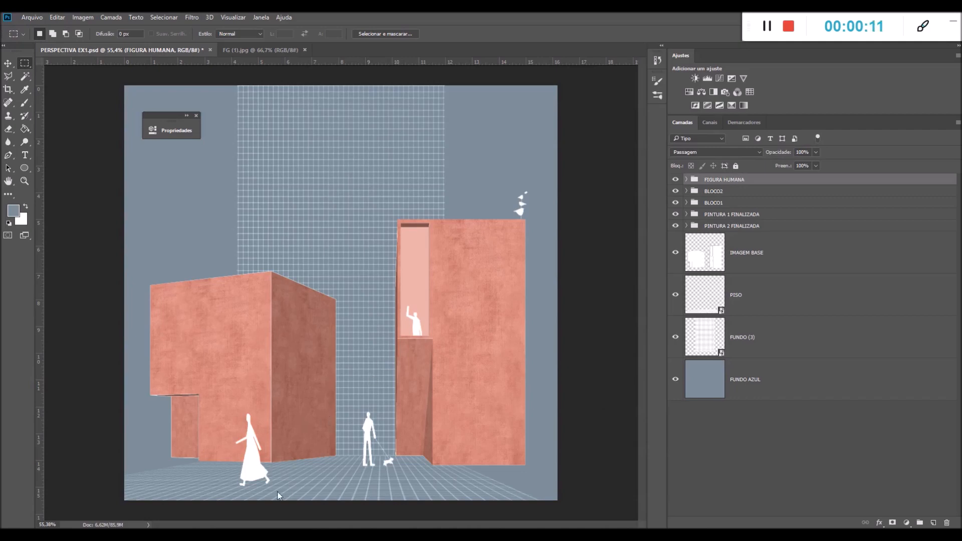
Bring the VEGETAÇÃO 1(1) image from the VEG folder inside FG E VEGETAÇÃO into PERSPECTIVA EX1
mouse_move(303, 534)
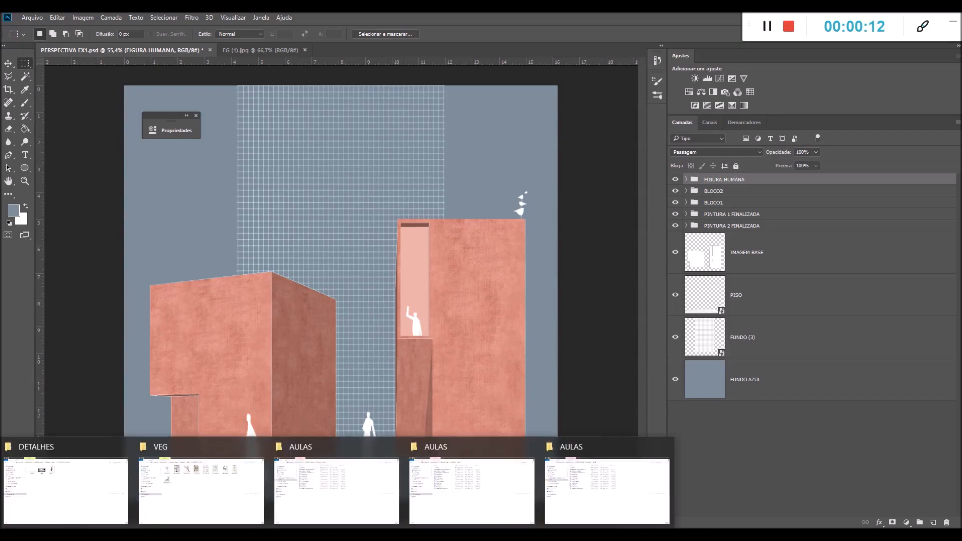
left_click(63, 498)
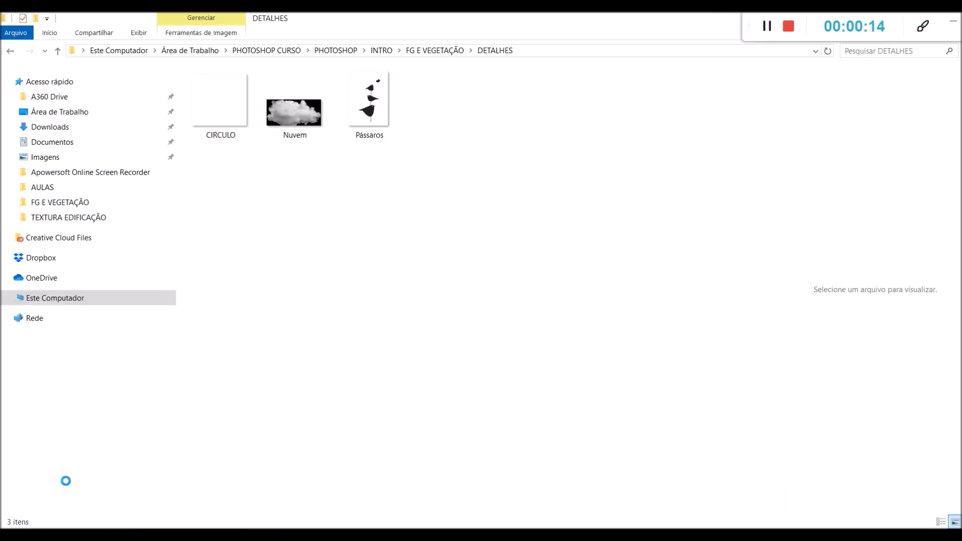
left_click(383, 52)
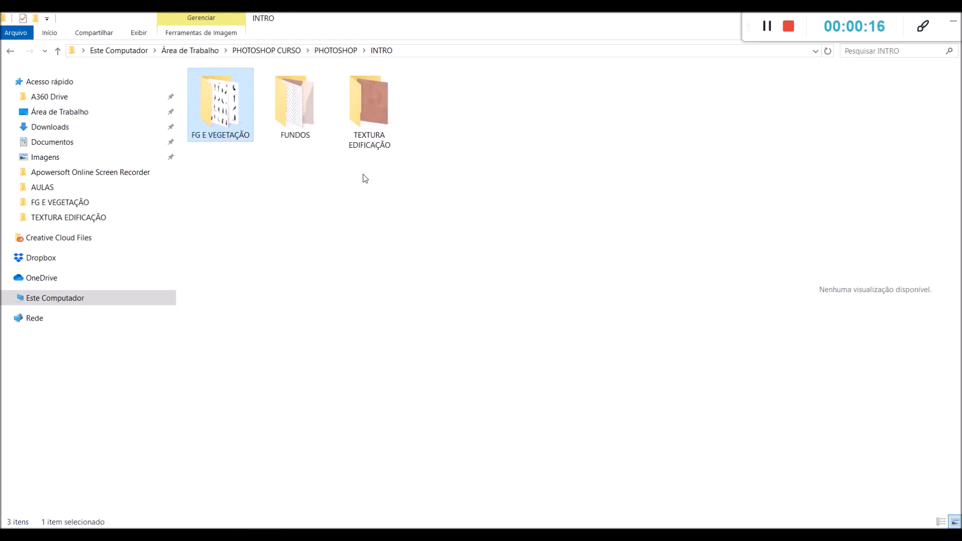
double_click(215, 119)
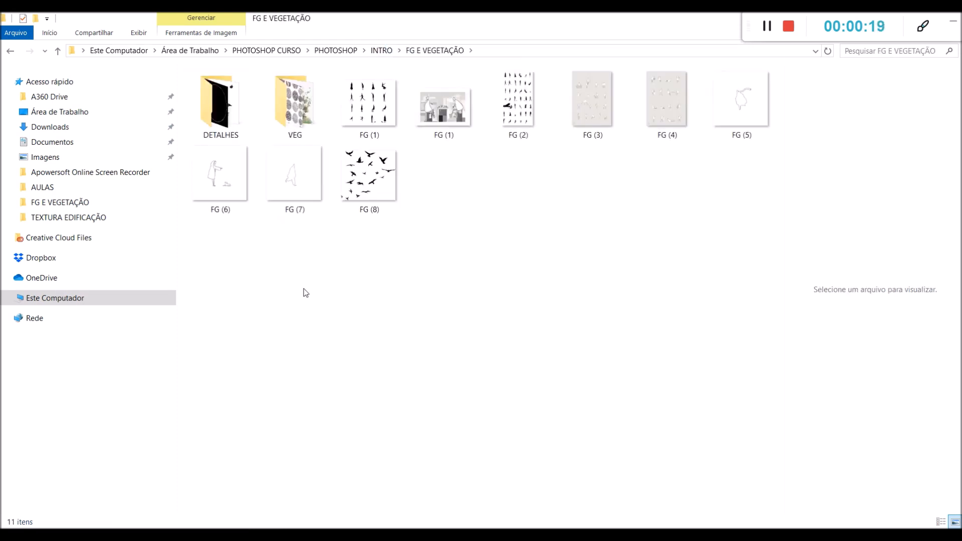
double_click(304, 93)
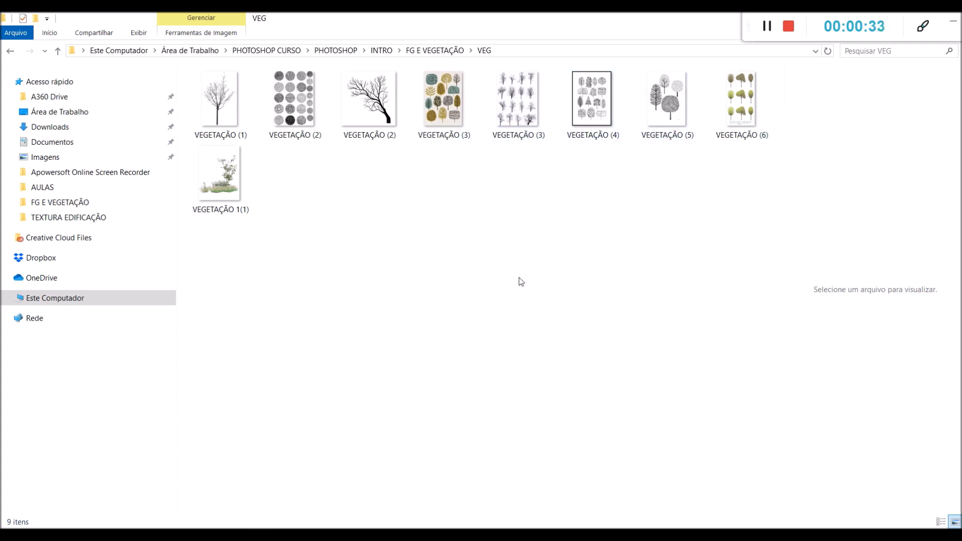
left_click(209, 189)
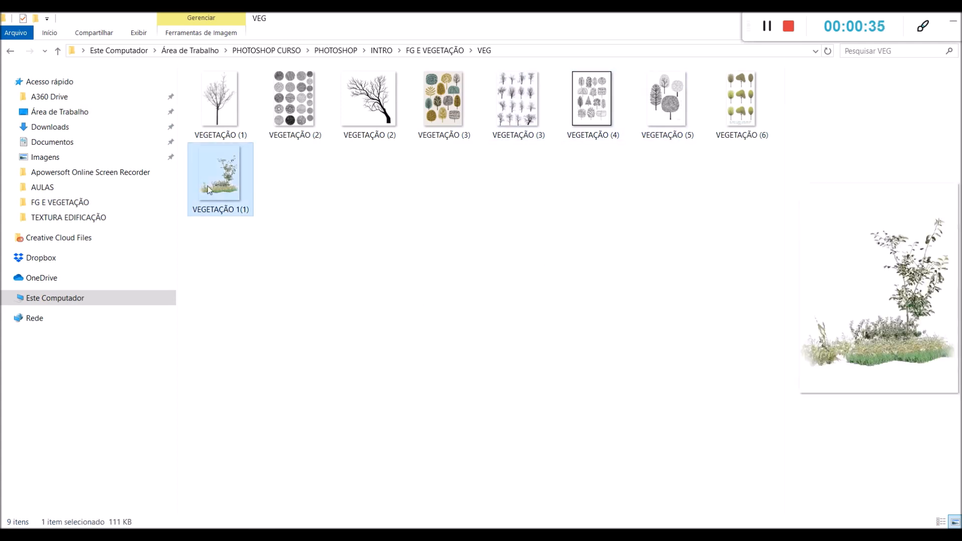
left_click_drag(218, 182, 366, 346)
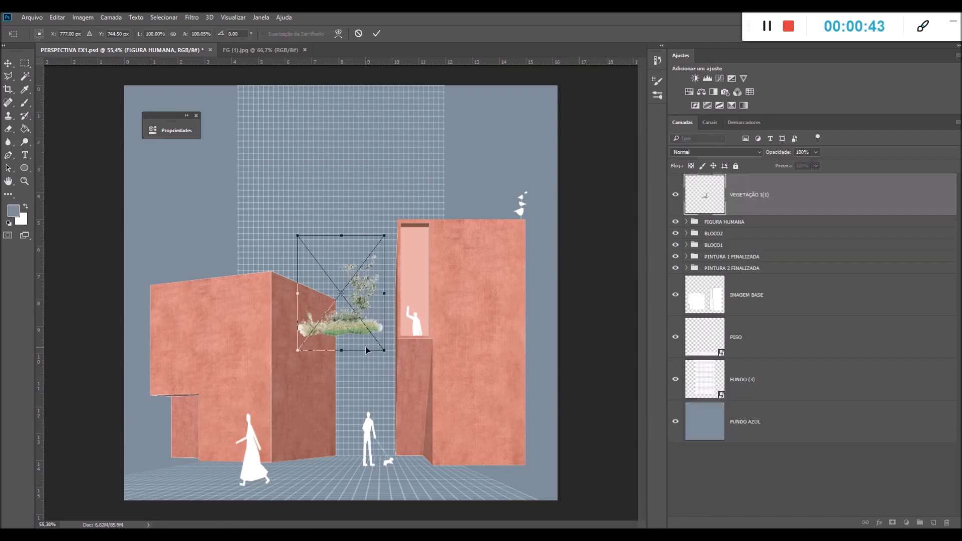
Enlarge the vegetation image and place it in the canvas's lower-right corner in front of the tall block
left_click_drag(357, 277, 395, 365)
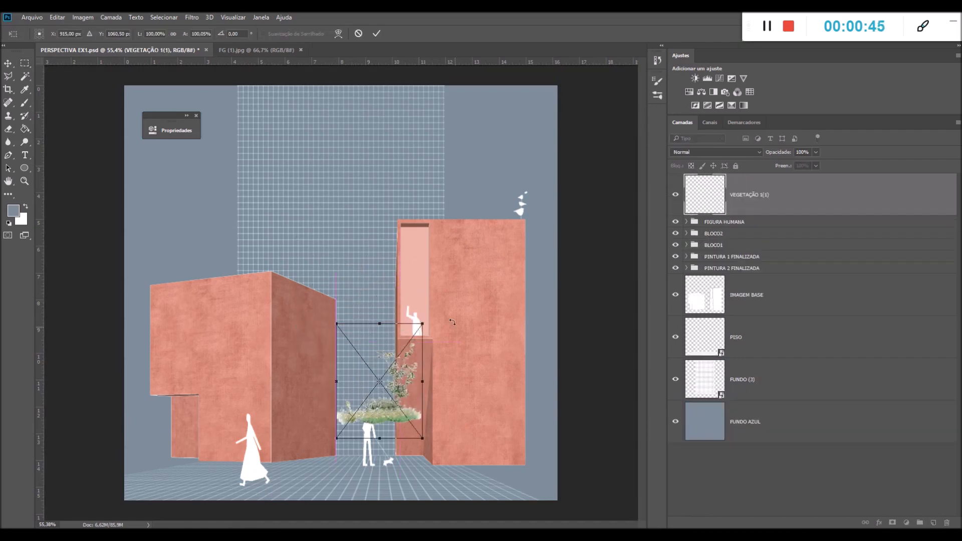
left_click_drag(424, 325, 516, 217)
left_click_drag(486, 329, 575, 432)
left_click_drag(577, 328, 585, 306)
left_click_drag(537, 377, 524, 374)
key("Return")
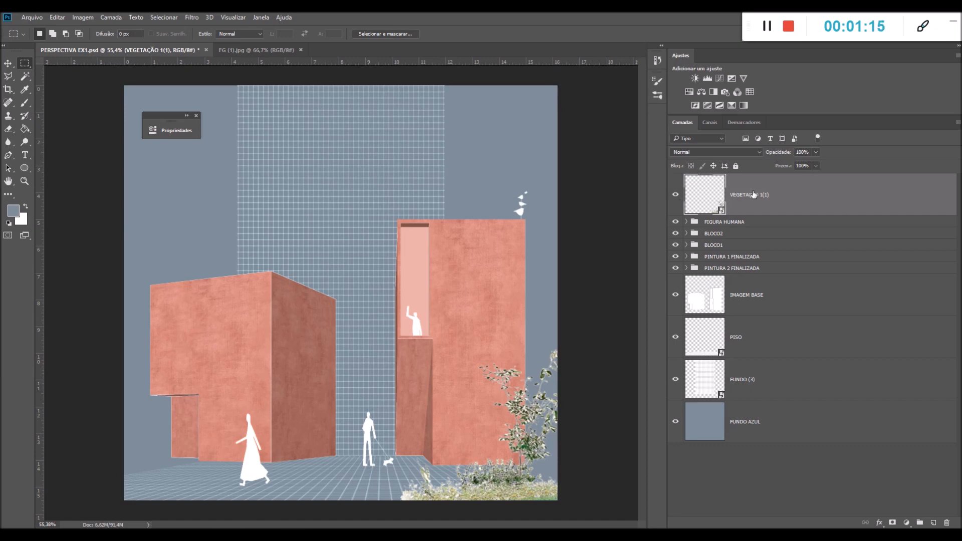
Turn the vegetation white with a Matiz/Saturação adjustment clipped to its layer, setting Luminosidade to +100
left_click(690, 92)
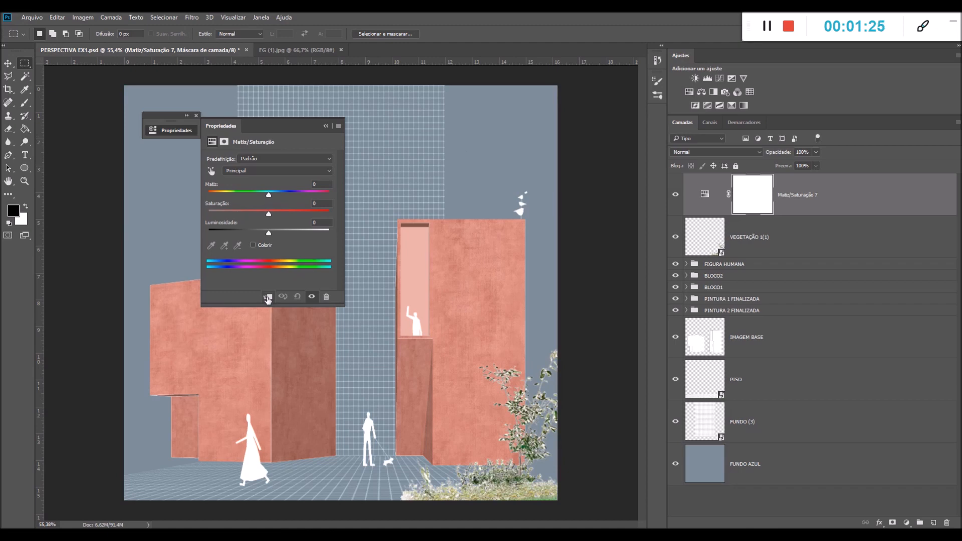
left_click(324, 233)
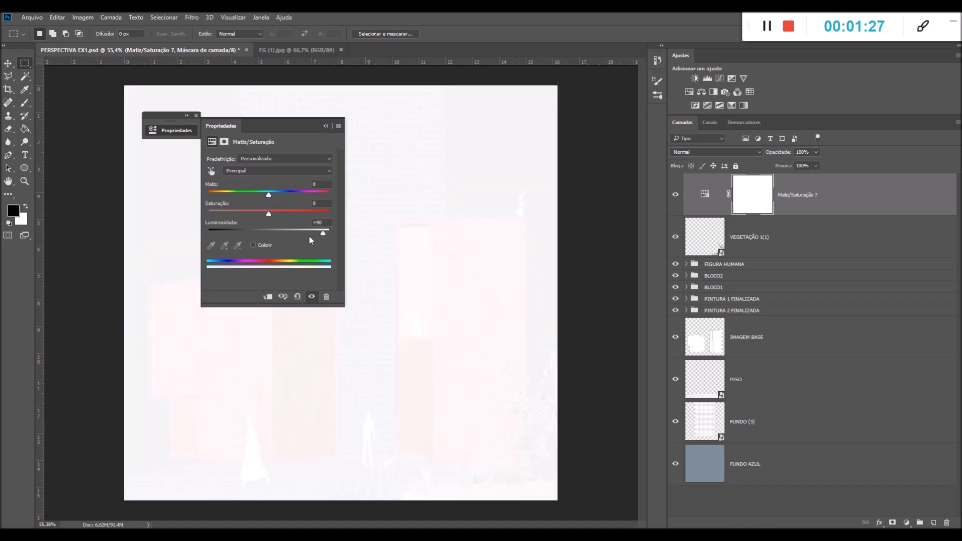
left_click_drag(281, 234, 275, 233)
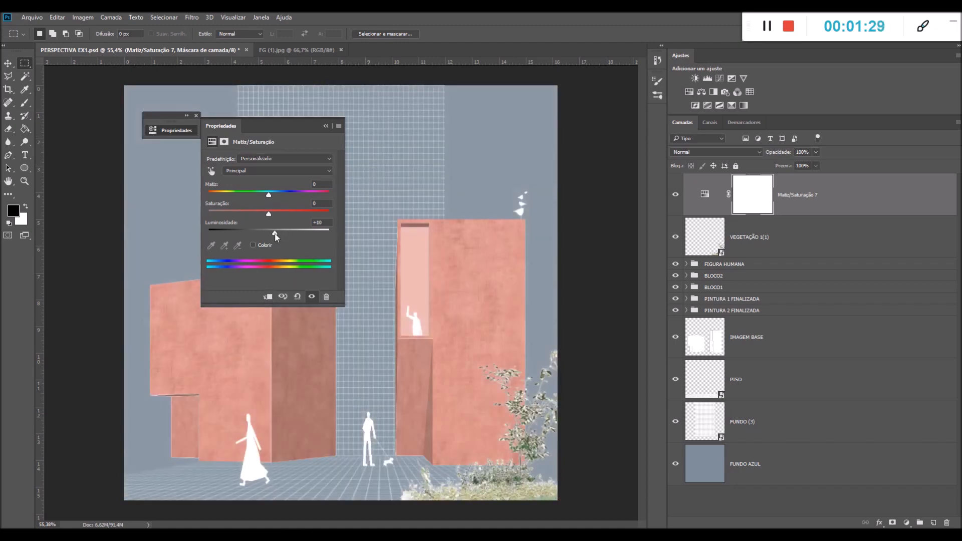
left_click(267, 297)
left_click_drag(321, 231, 331, 231)
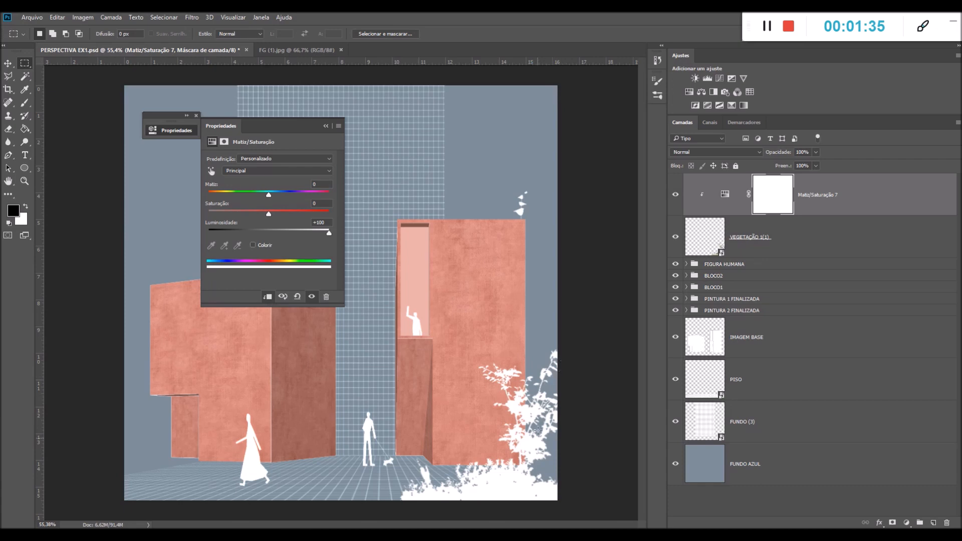
left_click(324, 127)
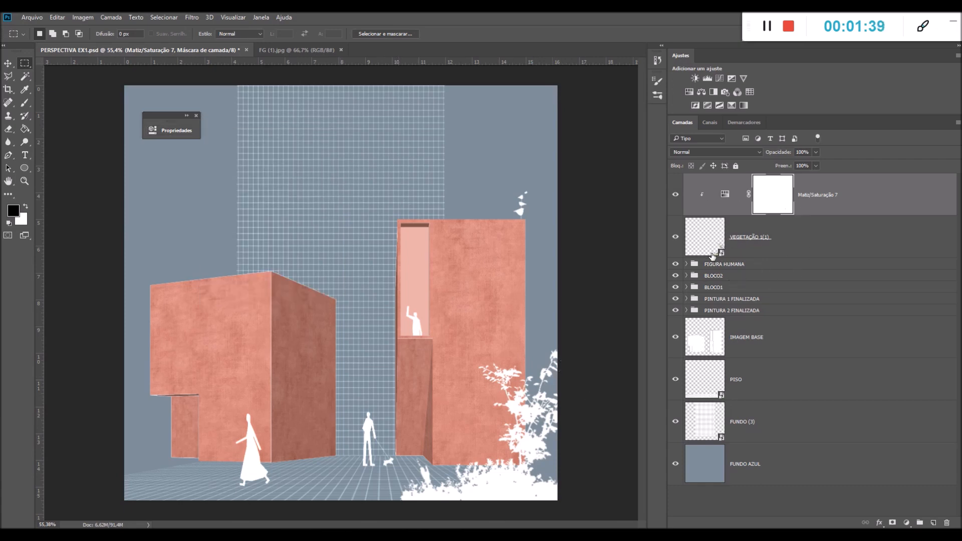
Group the VEGETAÇÃO 1(1) layer with its Matiz/Saturação adjustment layer
left_click(854, 205)
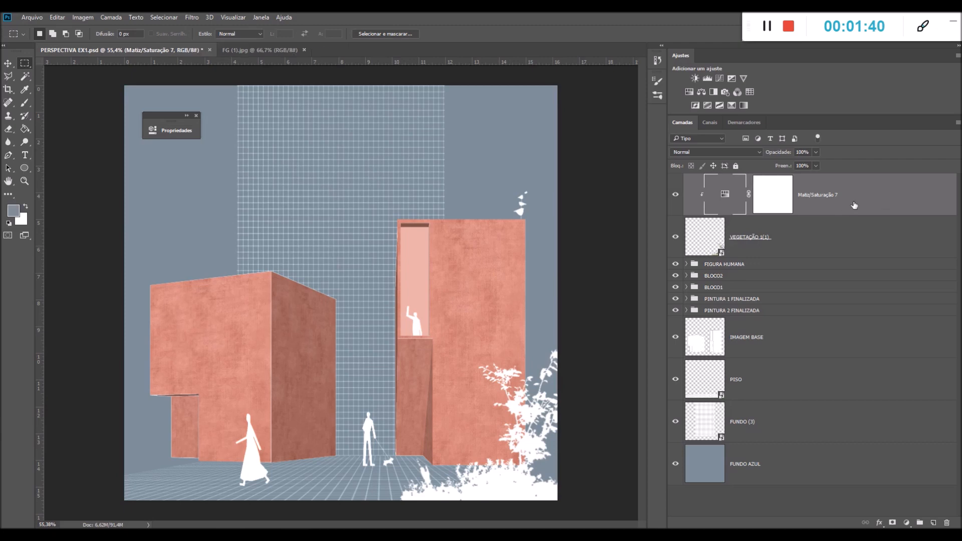
left_click(782, 247)
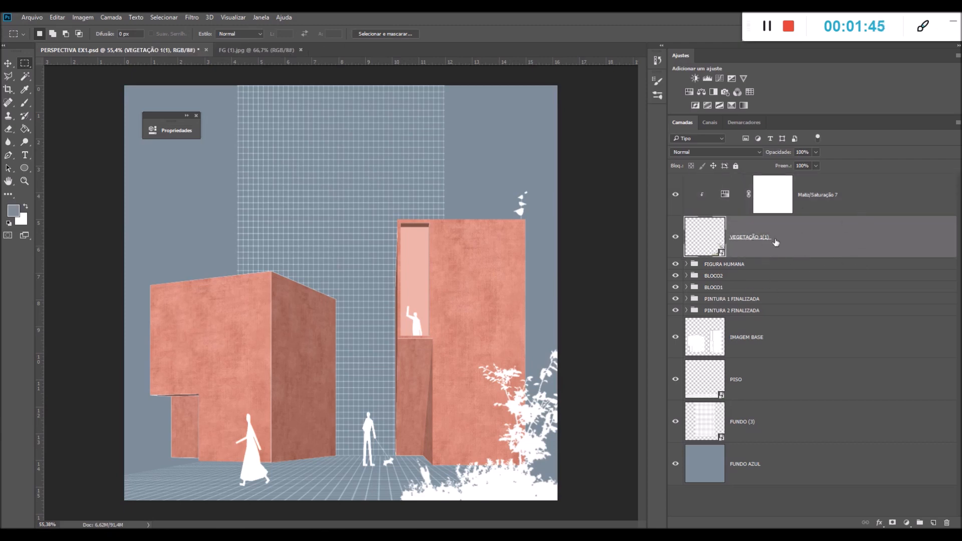
left_click(823, 196, "shift")
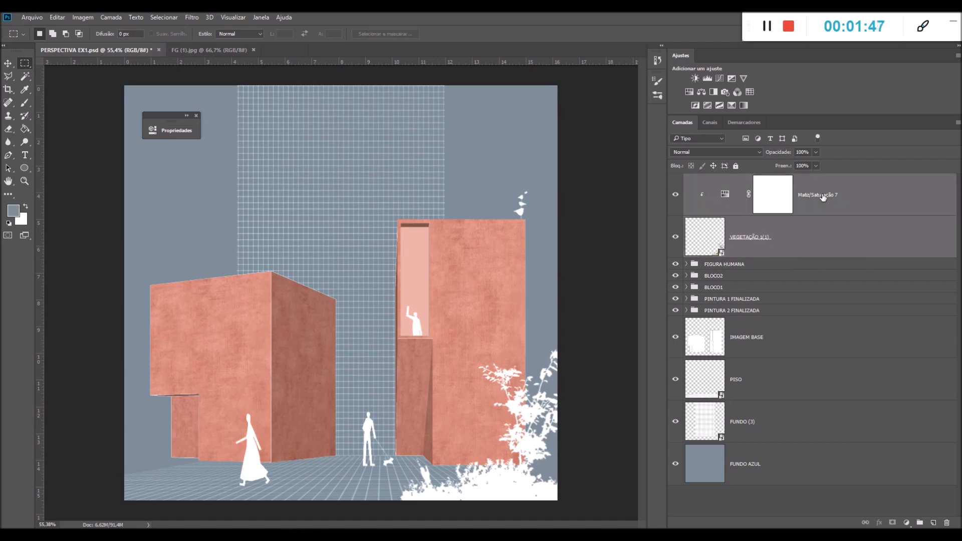
key("ctrl+g")
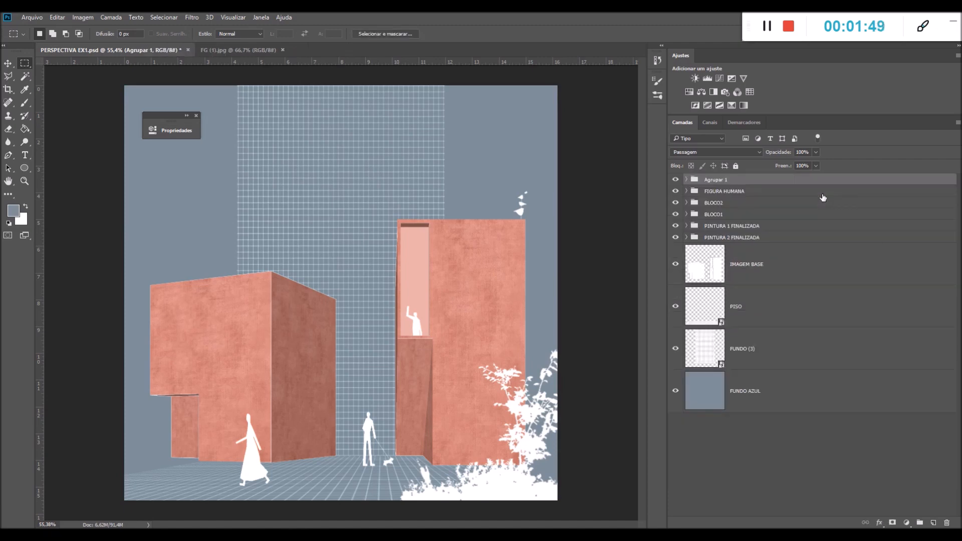
Rename the vegetation group VEGETAÇÃO 1 FINALIZADA and check its contents and visibility
double_click(717, 179)
key("BackSpace")
type("VEGETAÇÃO 1 FINALI")
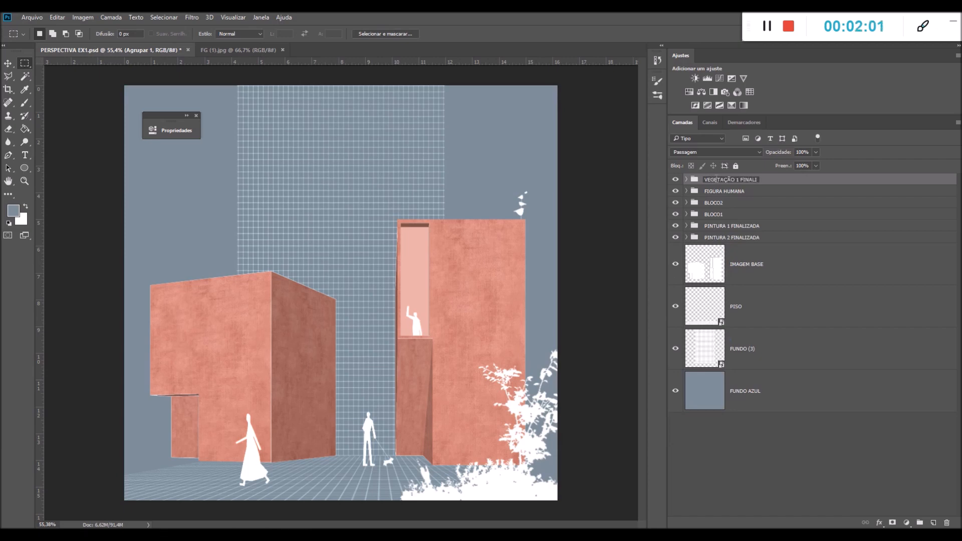
type("ZADA")
key("Return")
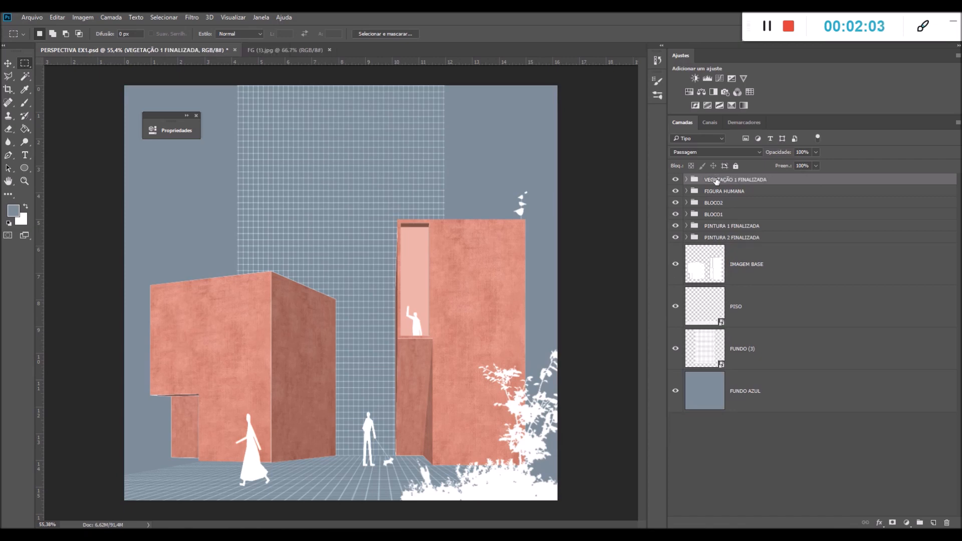
left_click(686, 181)
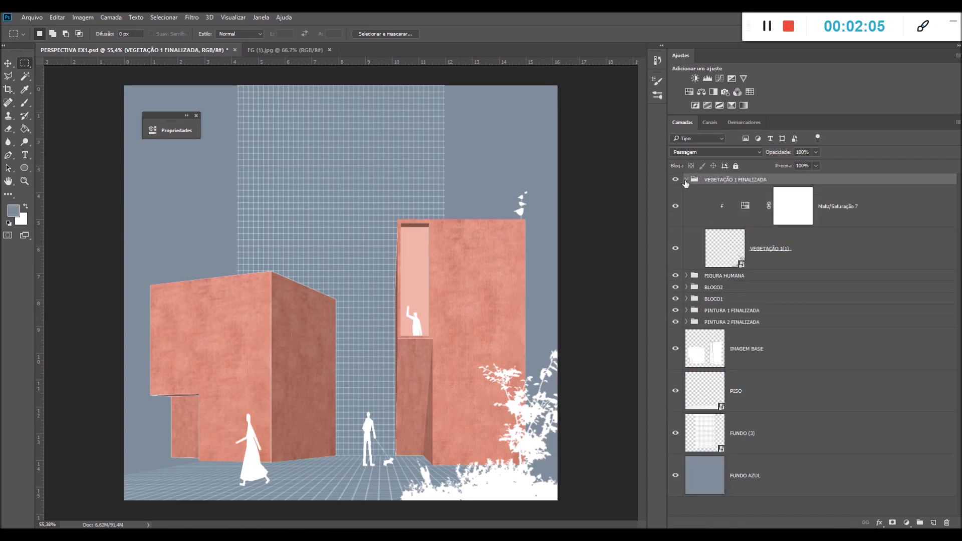
left_click(686, 180)
left_click(676, 179)
left_click(676, 179)
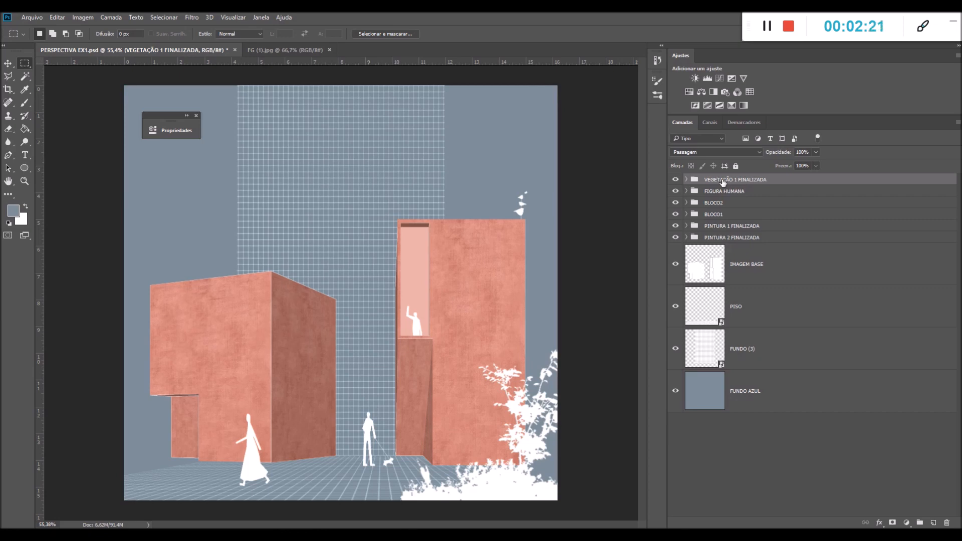
Duplicate the VEGETAÇÃO 1 FINALIZADA group and rename the copy VEGETAÇÃO 2 FINALIZADA
key("ctrl+j")
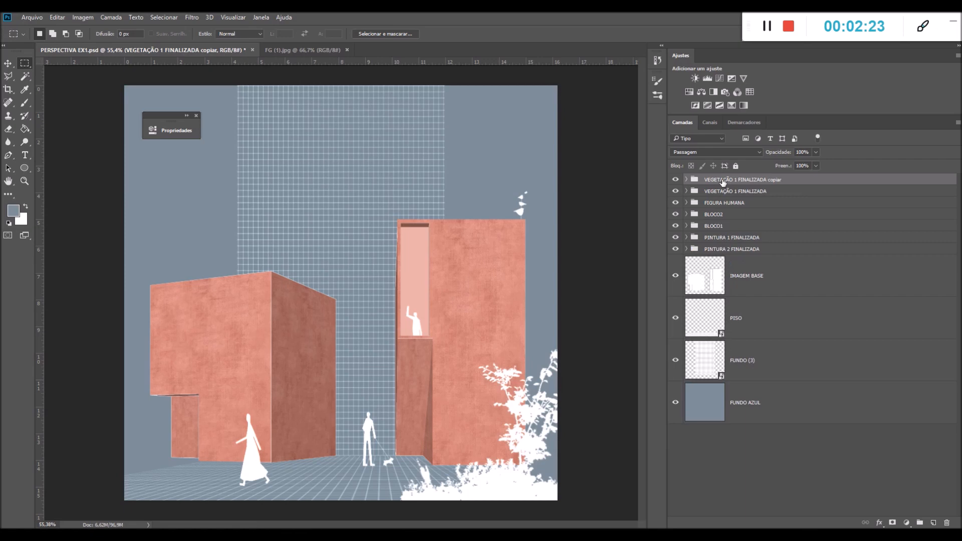
right_click(746, 181)
left_click(742, 181)
double_click(738, 179)
left_click(740, 179)
key("BackSpace")
type("2")
left_click_drag(772, 180, 806, 184)
key("BackSpace")
key("Return")
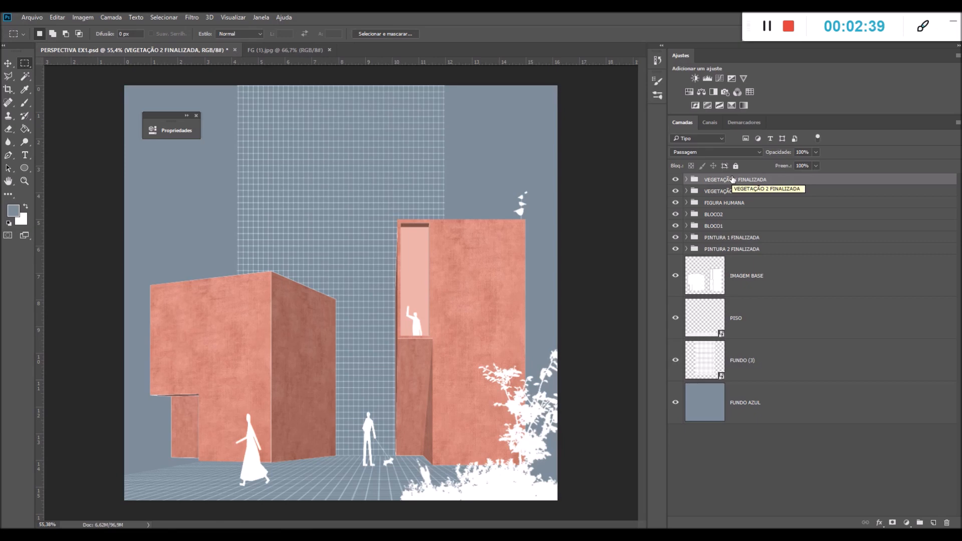
Move the VEGETAÇÃO 2 FINALIZADA group away from the original vegetation to mid-canvas and flip it horizontally
key("ctrl+t")
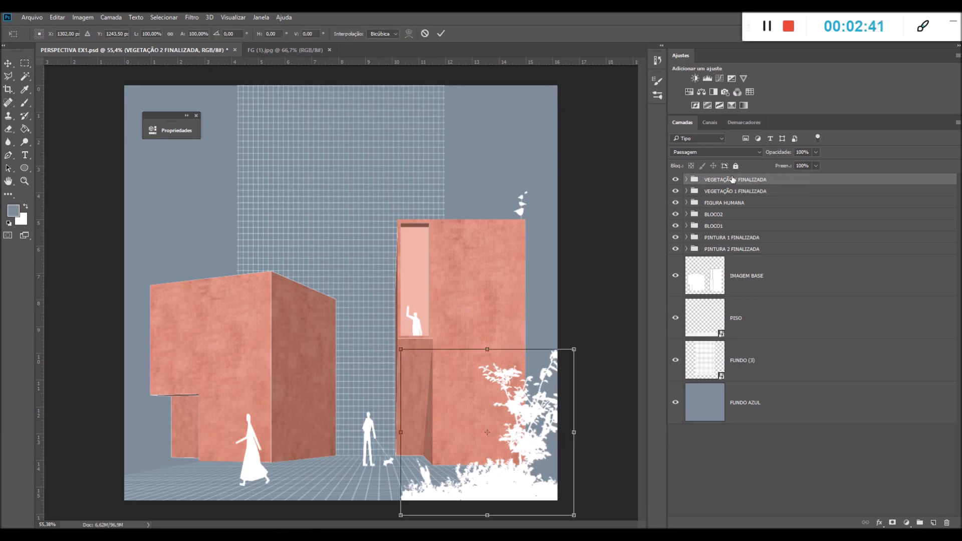
left_click_drag(530, 476, 377, 358)
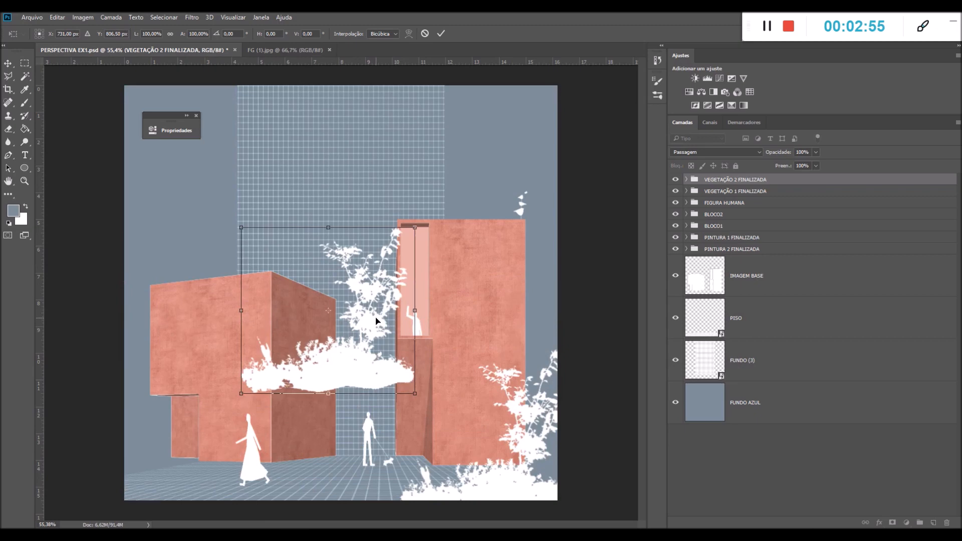
right_click(363, 336)
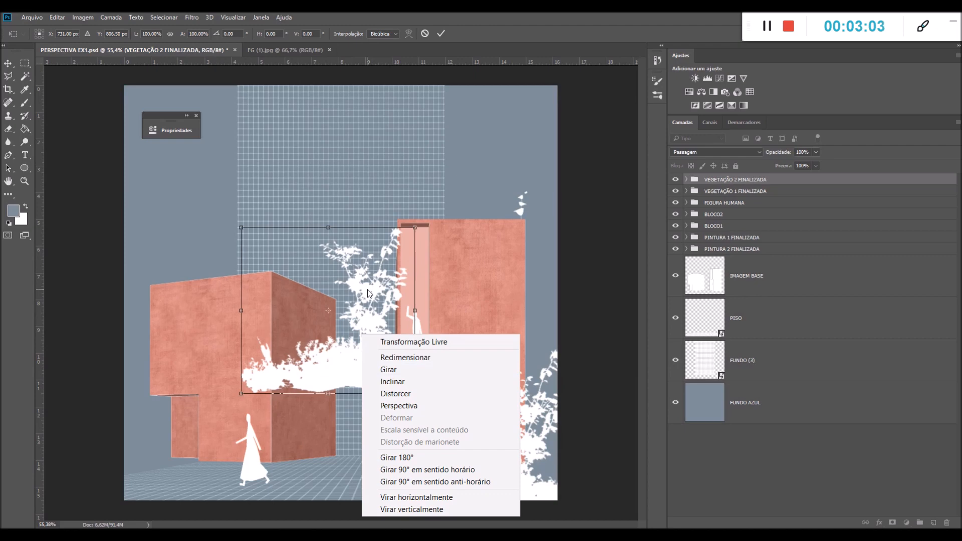
left_click(415, 498)
Scale the flipped vegetation to about 84.5% and place it in the image's lower-left corner, partly beyond the canvas edge
left_click_drag(336, 366, 280, 399)
left_click_drag(363, 256, 291, 327)
left_click_drag(243, 379, 147, 467)
left_click_drag(194, 412, 233, 373)
left_click_drag(153, 438, 147, 478)
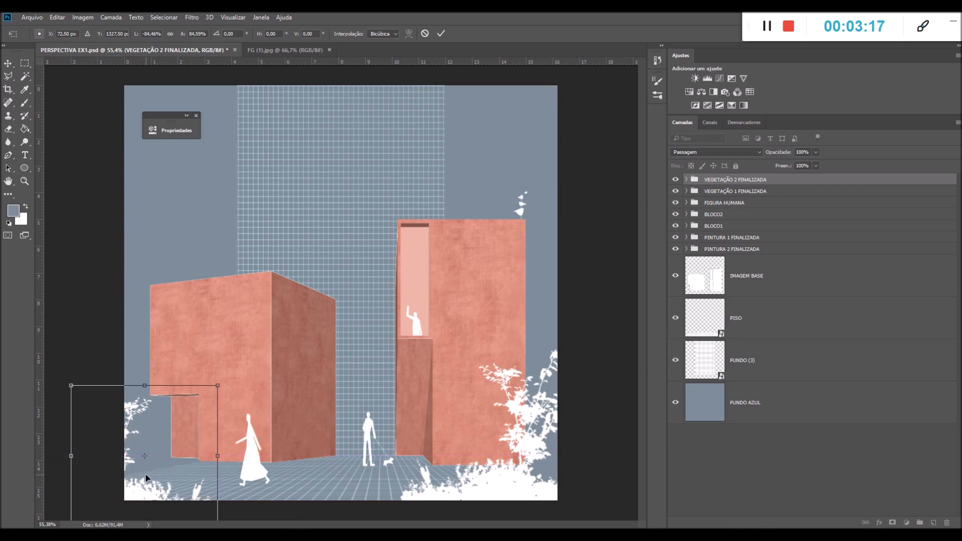
key("Return")
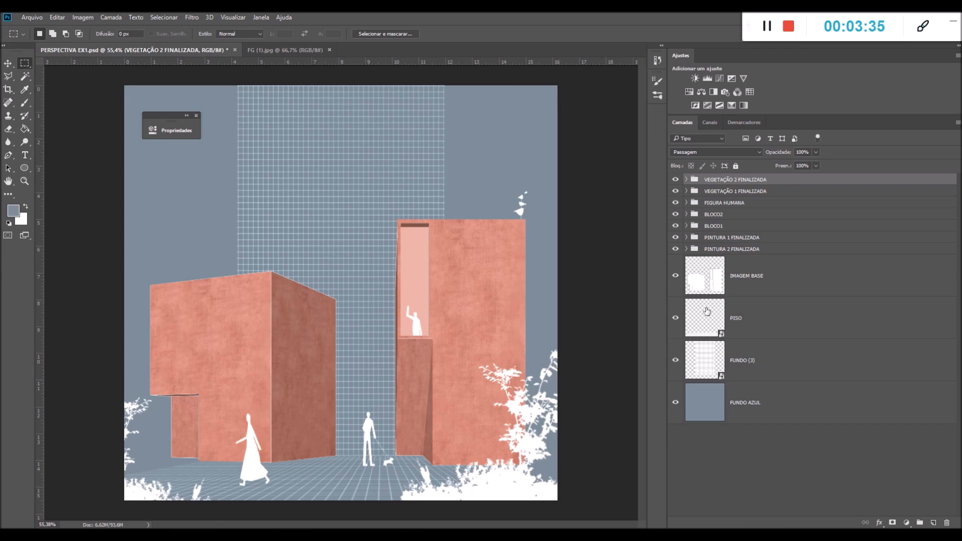
Group VEGETAÇÃO 1 FINALIZADA and VEGETAÇÃO 2 FINALIZADA together
left_click(708, 194)
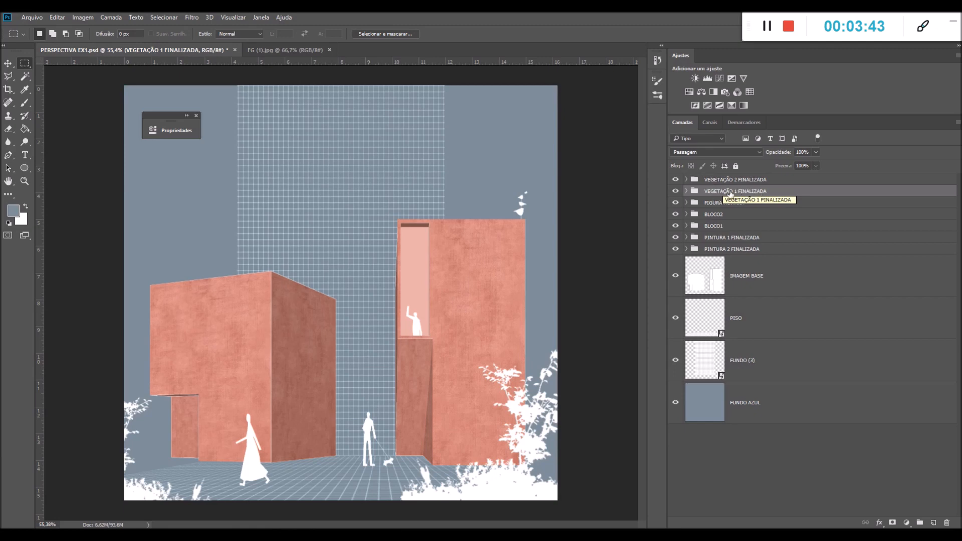
left_click(717, 180, "shift")
key("ctrl+g")
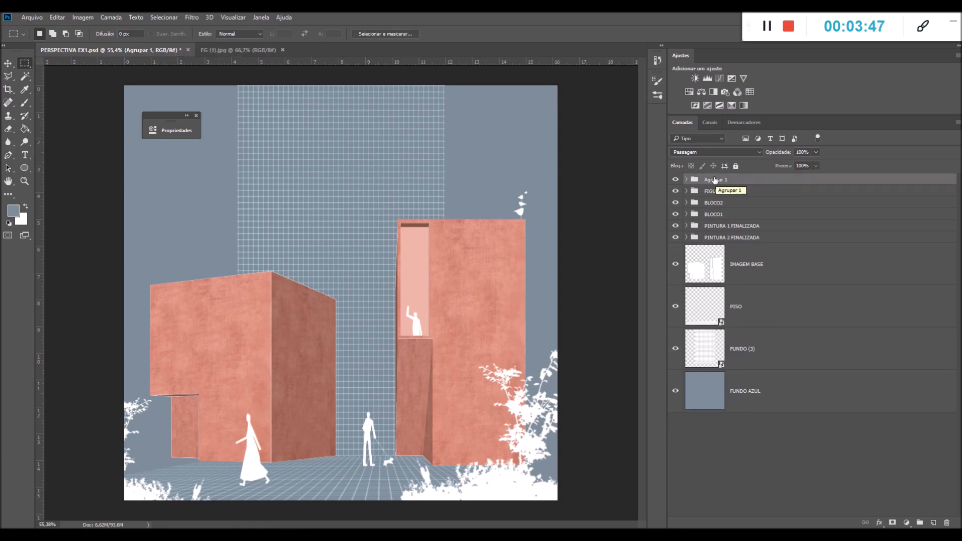
Rename the new group containing both vegetation groups VEGETAÇÃO FINALIZADA
double_click(715, 180)
type("vege")
key("BackSpace")
key("BackSpace")
type("VEGE")
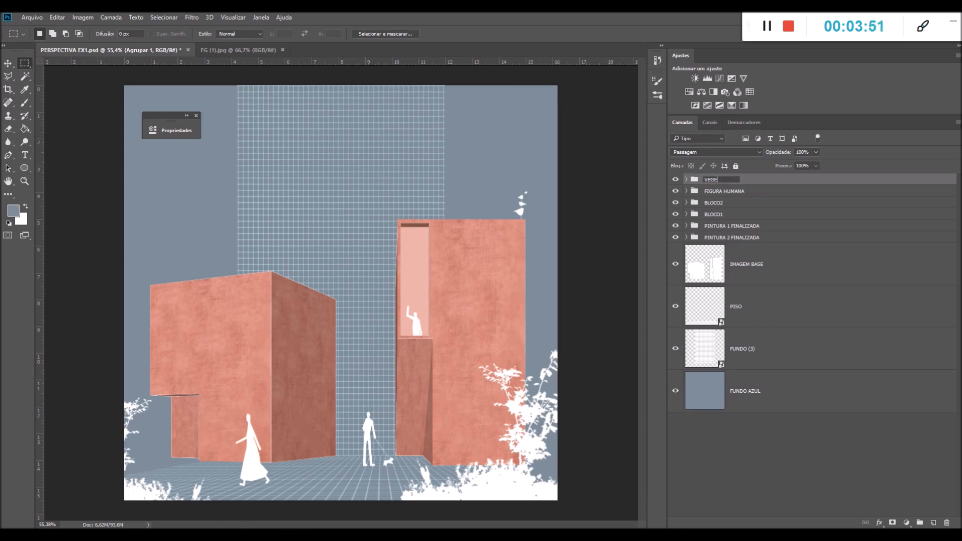
type("TAÇÃO FINALIZADA")
key("Return")
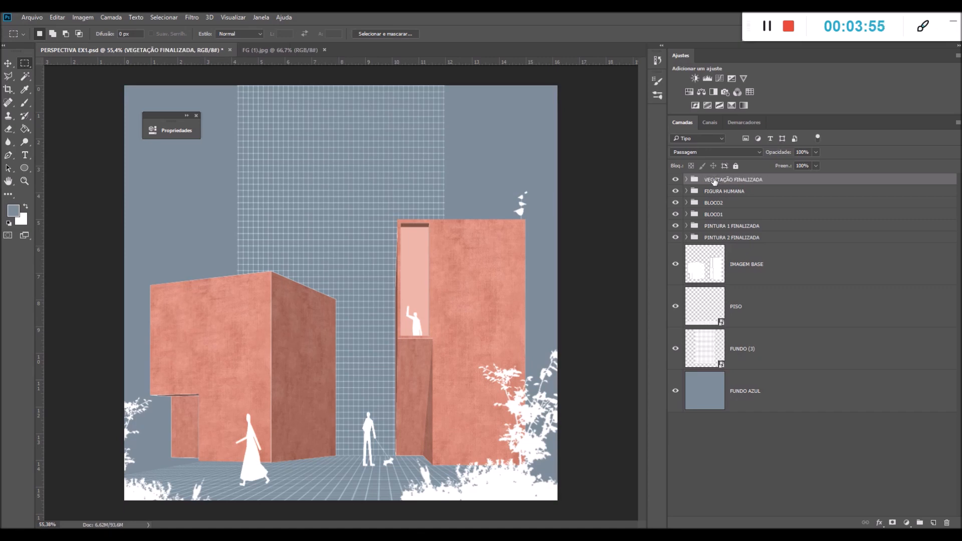